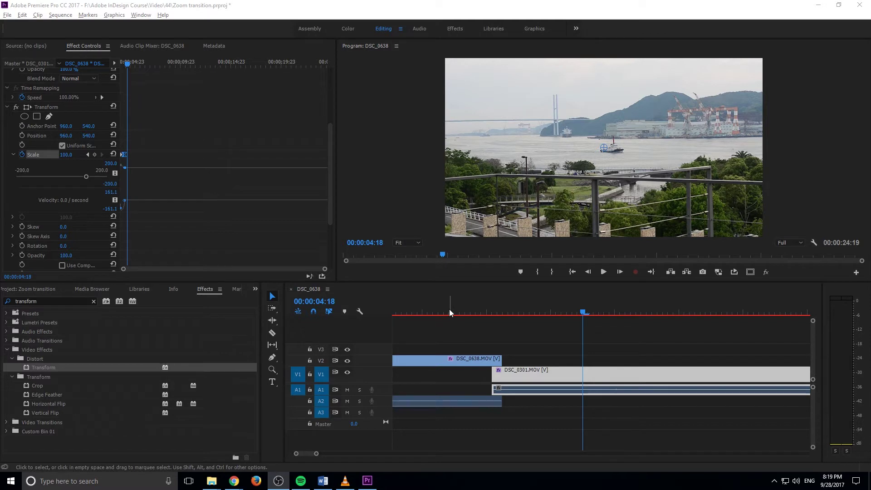
Play the existing zoom transition from the lily pond into the harbour to review it.
mouse_move(449, 312)
left_mouse_down()
mouse_move(497, 311)
mouse_move(454, 314)
left_mouse_up()
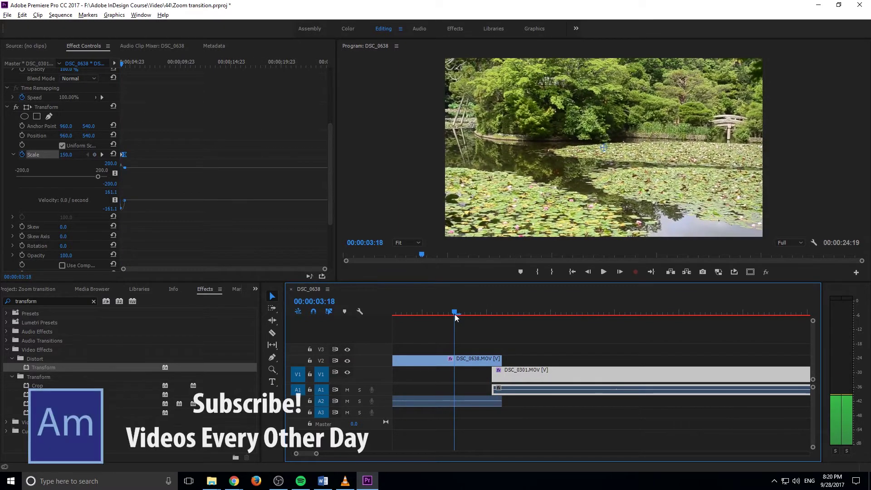
left_click(471, 327)
key("space")
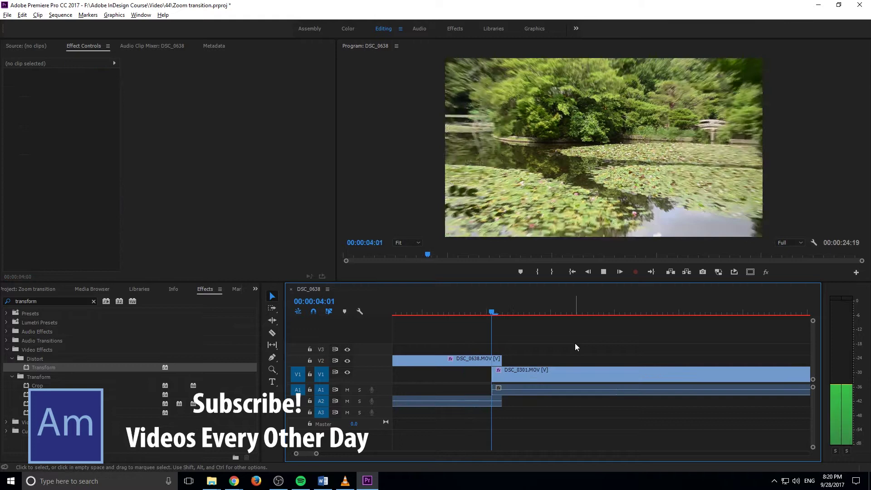
left_click(481, 303)
left_click_drag(482, 303, 435, 285)
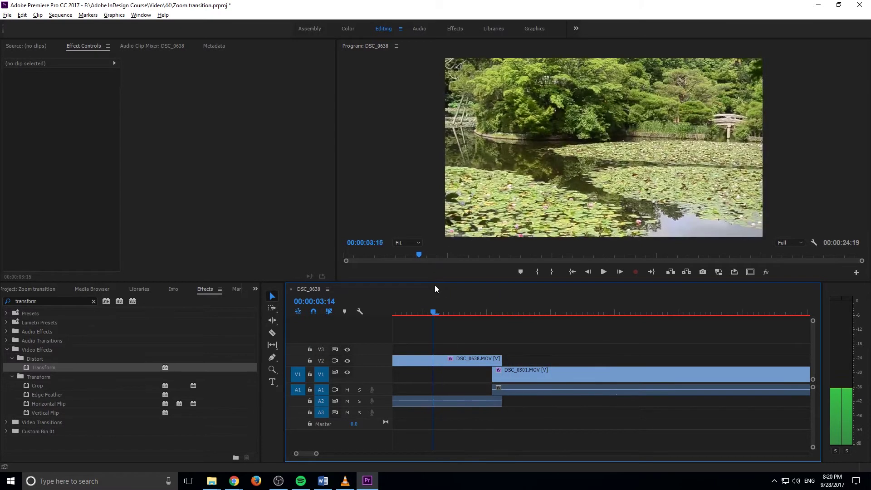
key("space")
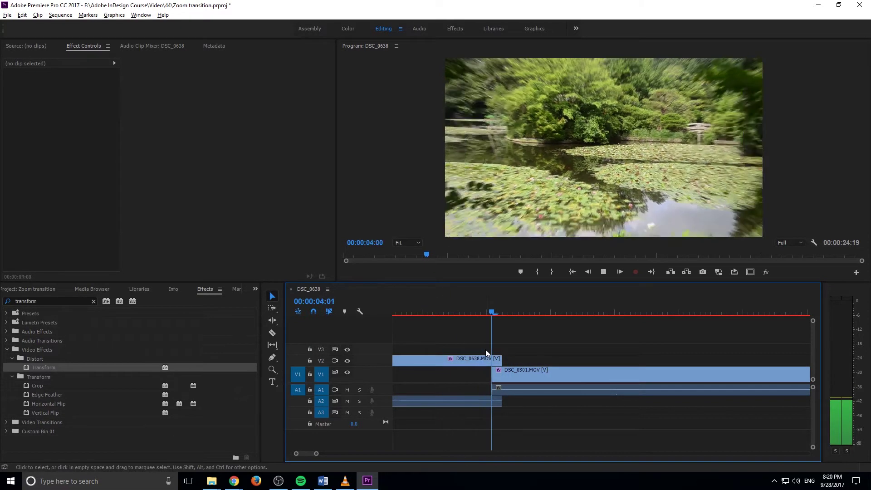
key("space")
left_click_drag(509, 308, 443, 319)
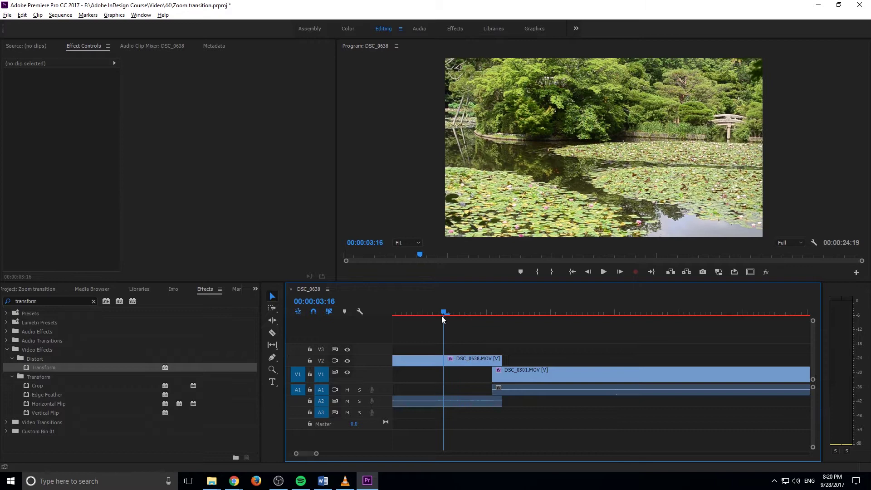
key("space")
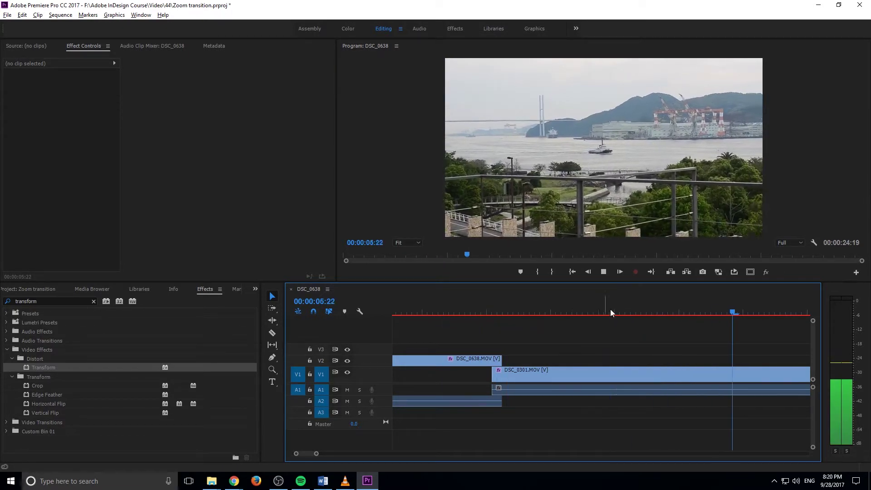
key("space")
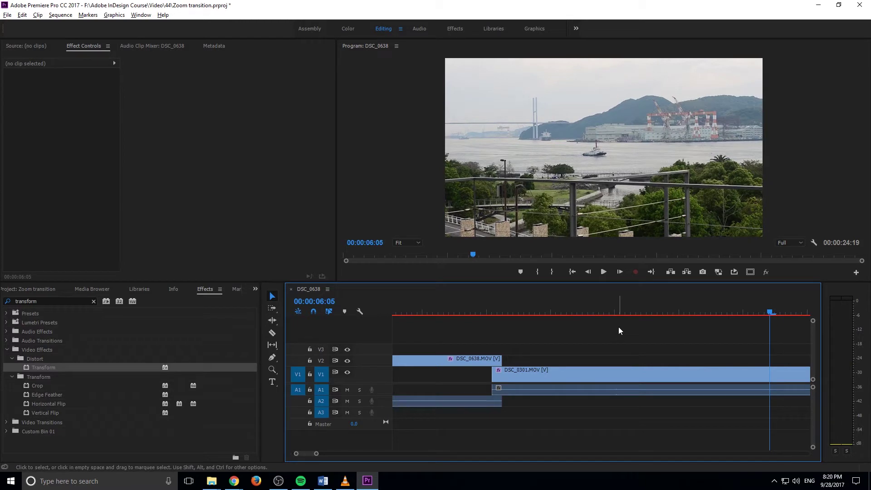
scroll(618, 330, "up", 3)
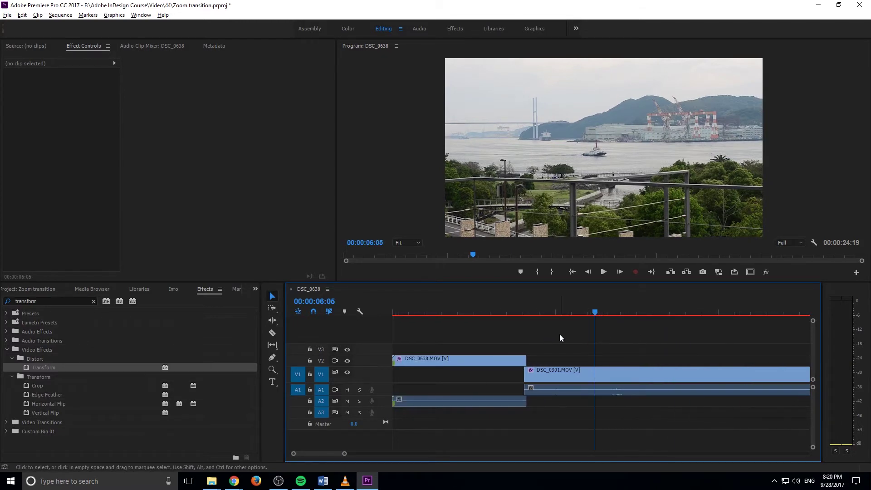
Clear the sequence, then place DSC_0301.MOV on V1 with its start trimmed to 03:13.
left_click_drag(580, 339, 511, 403)
key("Delete")
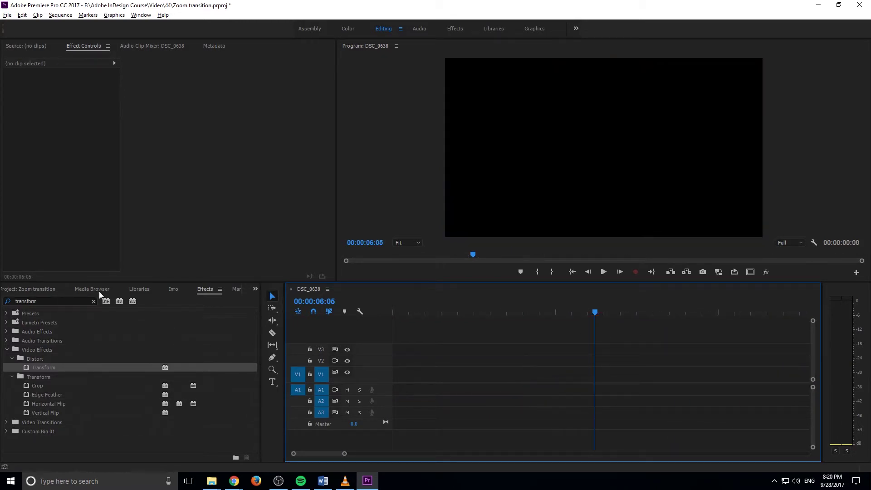
left_click(15, 292)
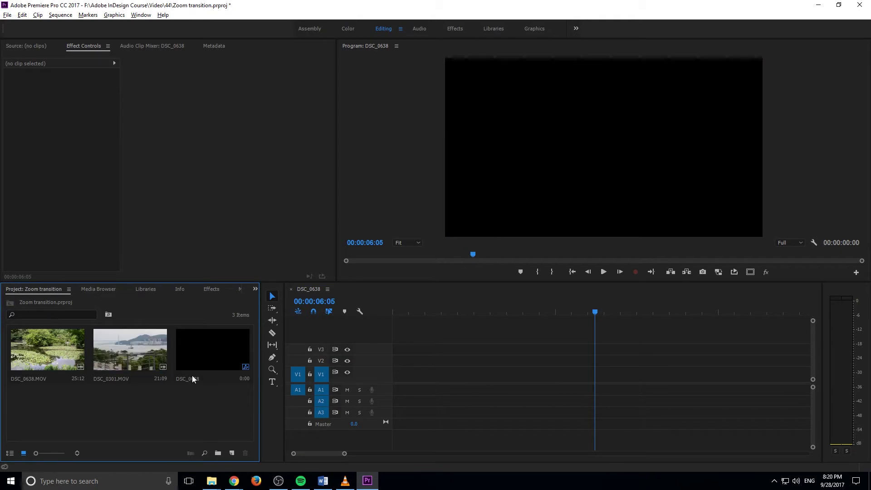
left_click_drag(129, 359, 406, 374)
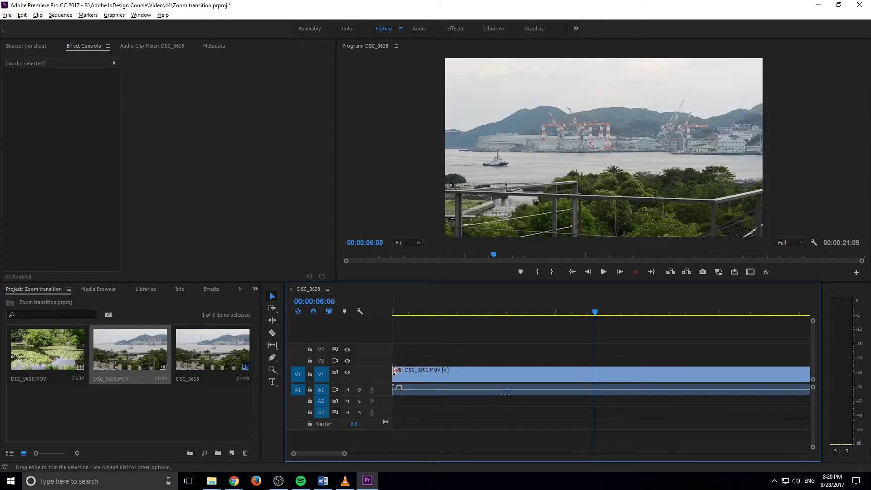
left_click_drag(408, 313, 508, 299)
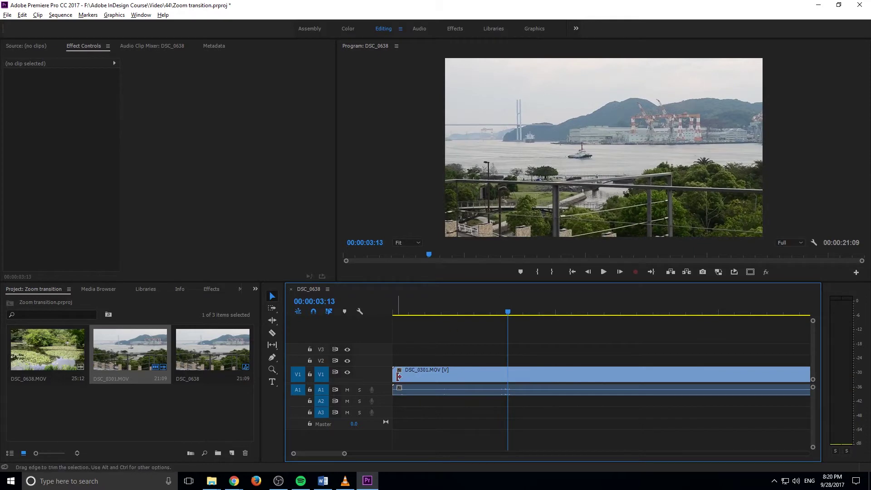
left_click_drag(393, 374, 509, 374)
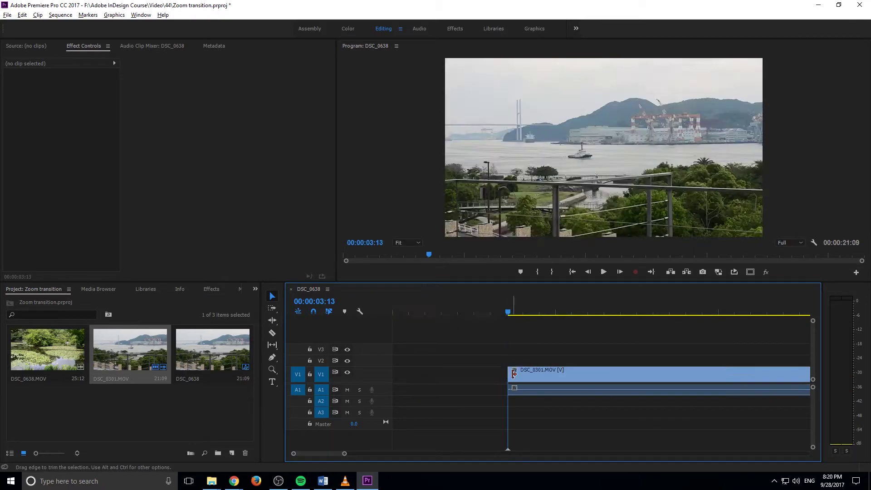
Add DSC_0638.MOV at the sequence start and slide DSC_0301.MOV to overlap its 25:12 end.
left_click_drag(27, 376, 401, 361)
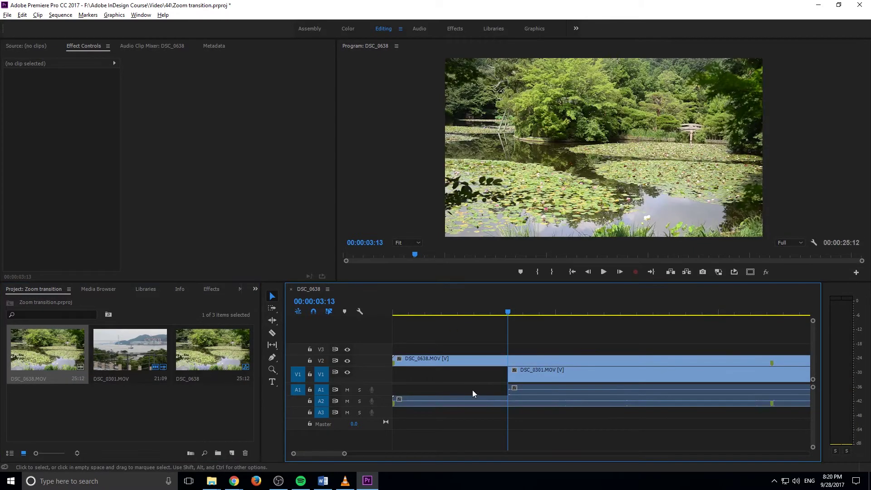
key("minus")
key("minus")
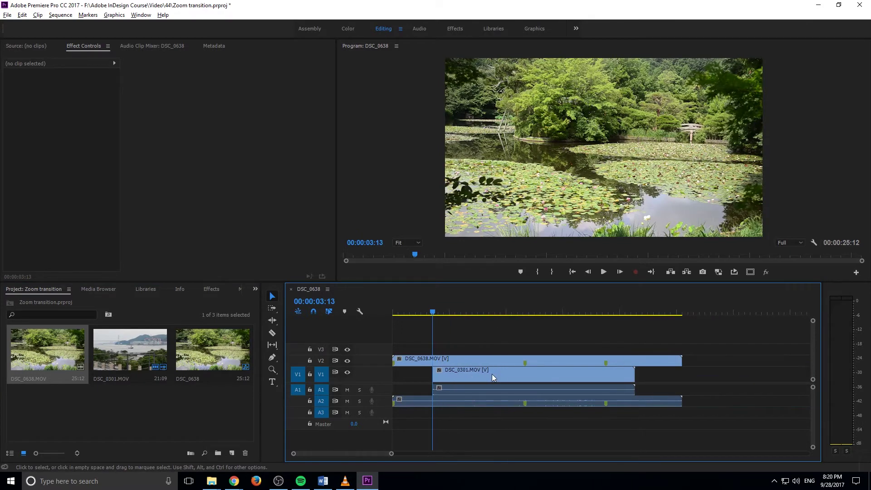
left_click(549, 378)
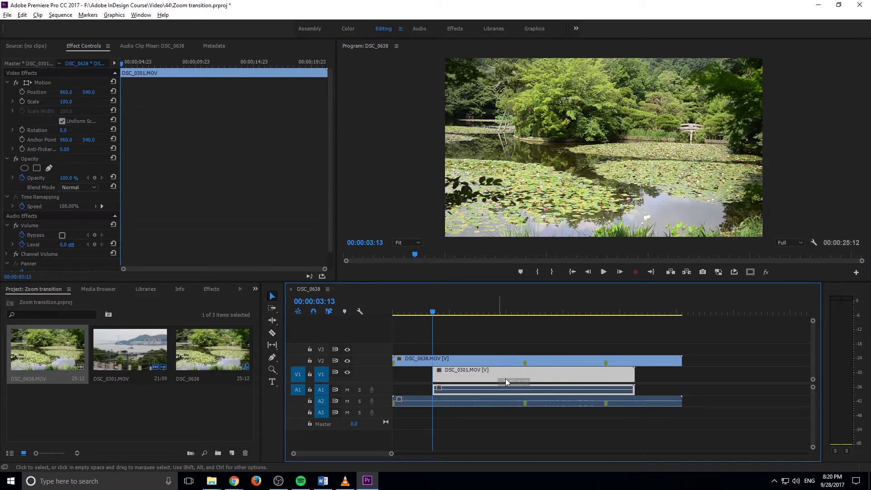
left_click_drag(505, 381, 744, 373)
key("backslash")
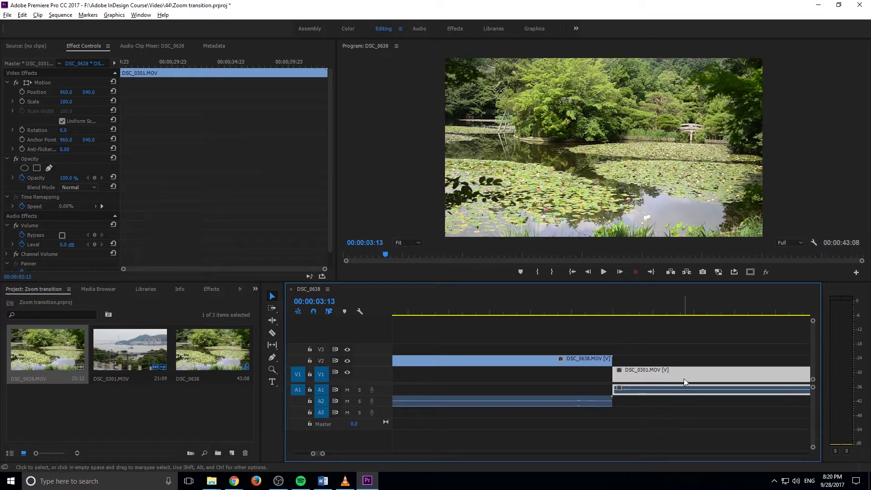
left_click_drag(685, 383, 655, 372)
left_click_drag(594, 313, 618, 327)
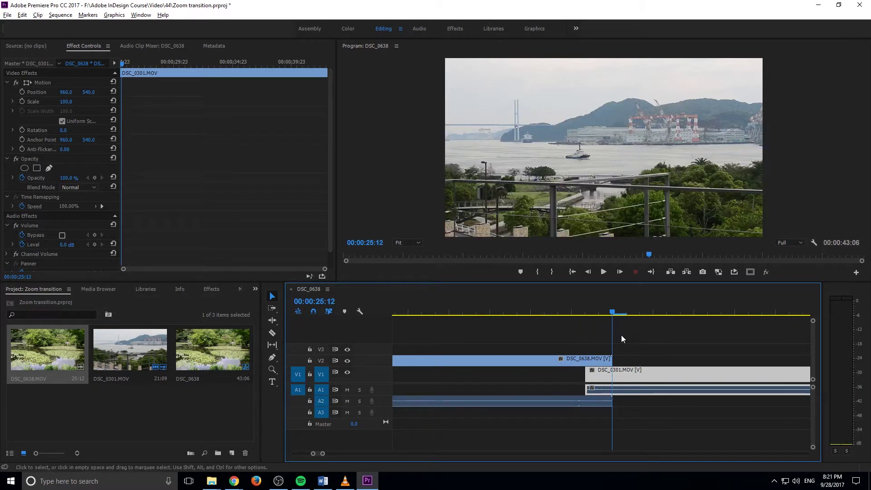
Select DSC_0638.MOV on V2 and drag the Distort > Transform effect onto it.
left_click(600, 365)
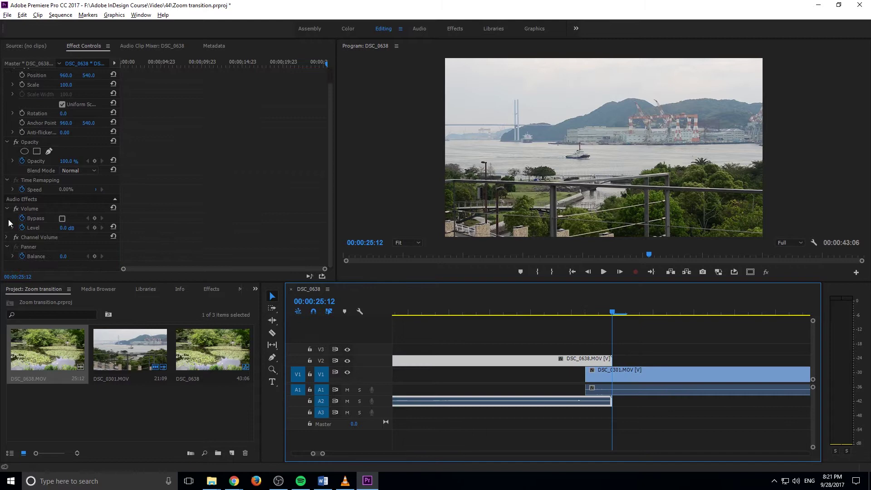
left_click_drag(608, 313, 502, 323)
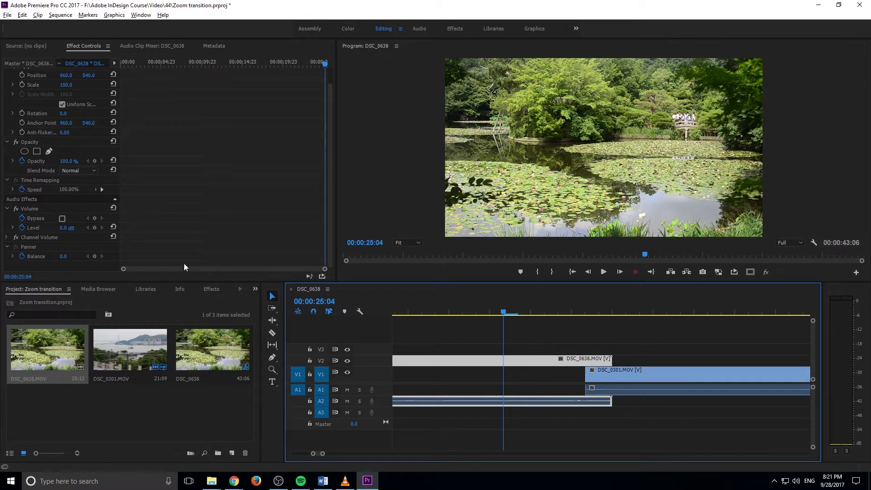
left_click(214, 288)
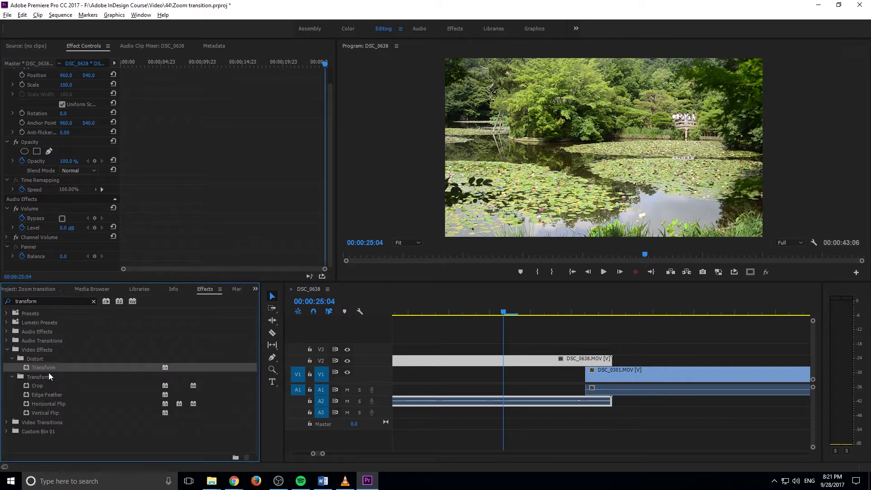
left_click_drag(41, 369, 513, 356)
Widen the Effect Controls name column and scroll through the Transform properties.
scroll(117, 141, "down", 3)
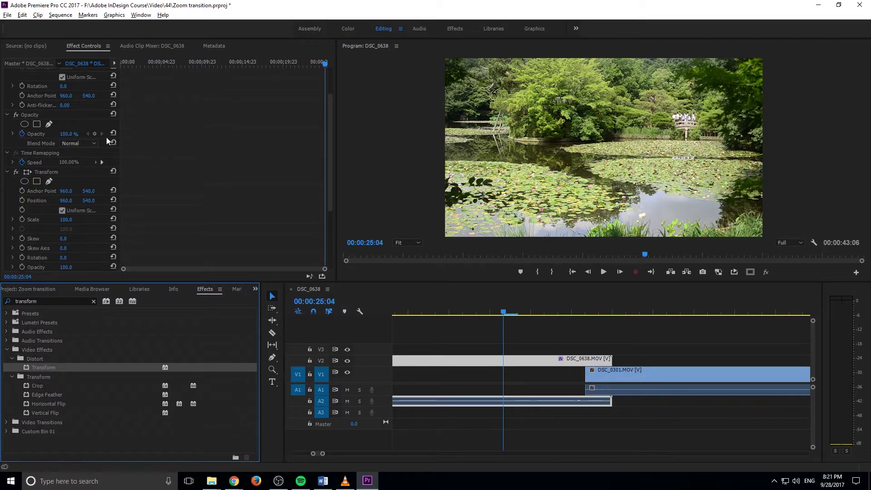
left_click_drag(121, 137, 275, 141)
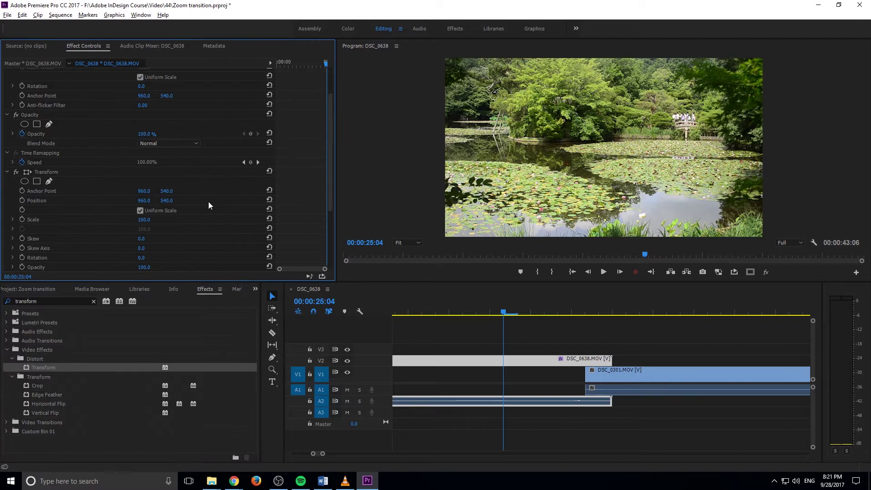
scroll(168, 219, "up", 3)
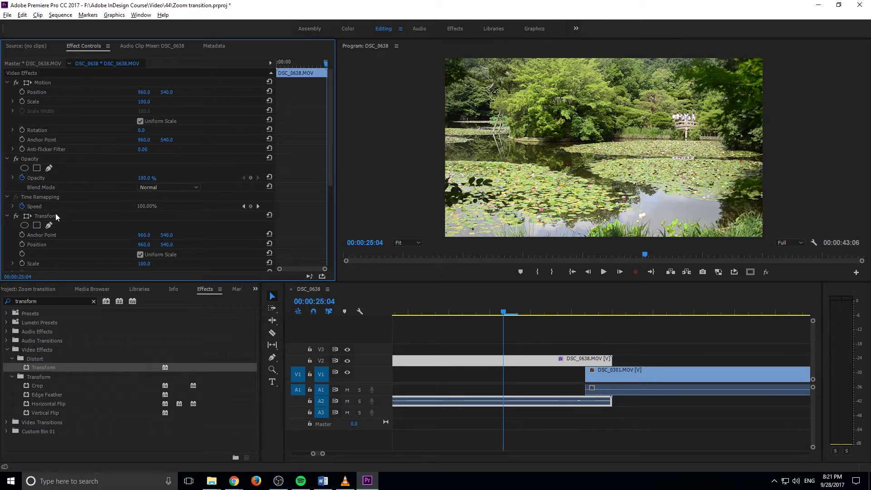
scroll(56, 214, "down", 4)
scroll(129, 199, "up", 4)
scroll(131, 104, "down", 5)
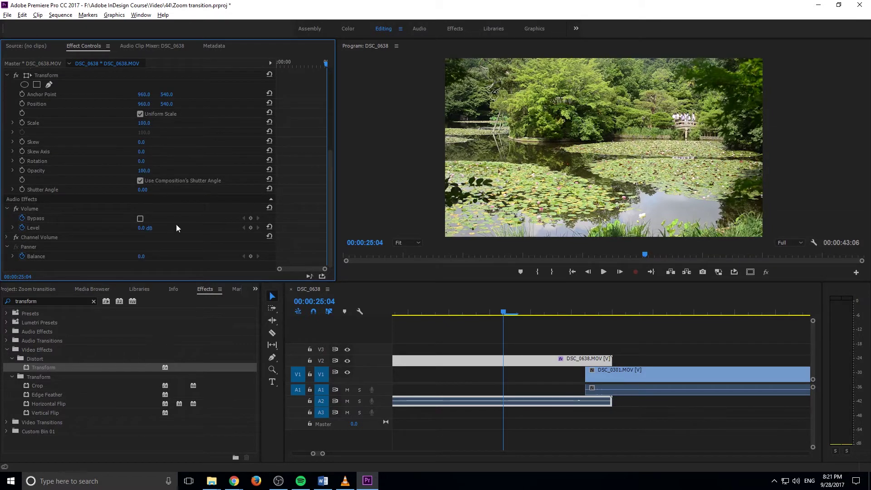
scroll(194, 246, "up", 2)
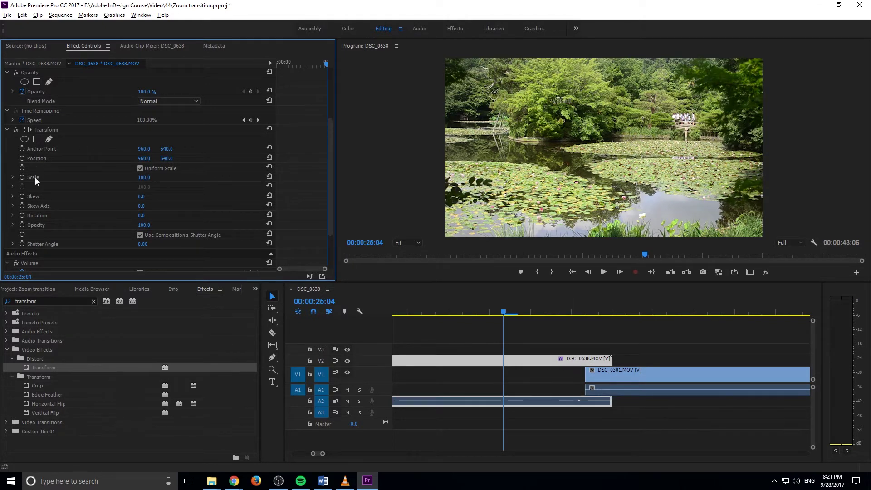
Give the pond clip's Transform its own Shutter Angle of 90 and enlarge Scale to about 130.
left_click(141, 235)
left_click_drag(143, 244, 149, 244)
left_click_drag(143, 244, 142, 244)
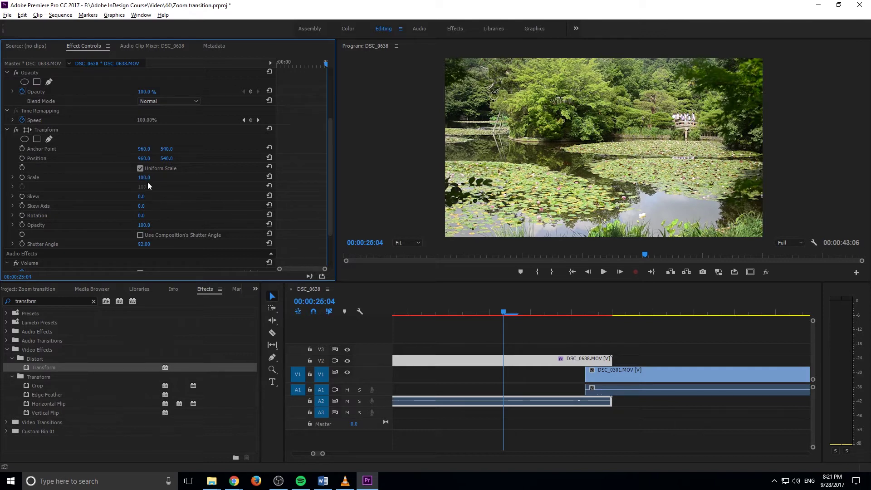
mouse_move(144, 177)
left_mouse_down()
mouse_move(164, 178)
mouse_move(152, 177)
left_mouse_up()
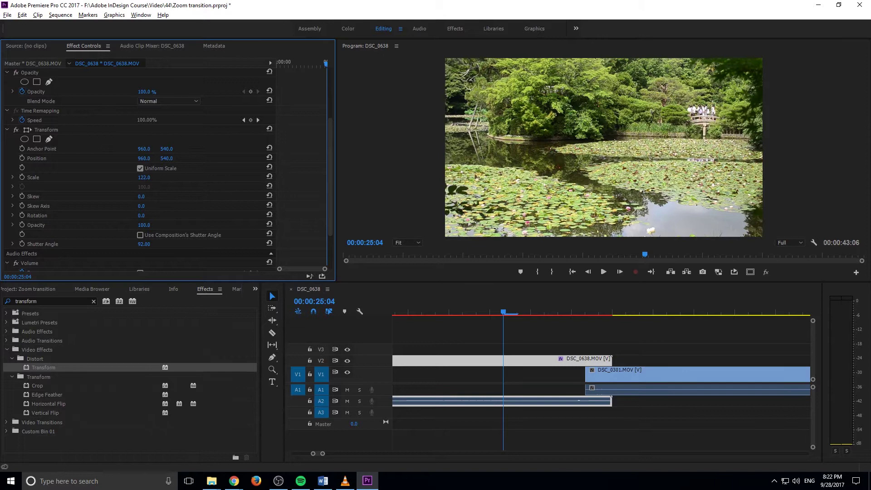
left_click_drag(144, 177, 149, 177)
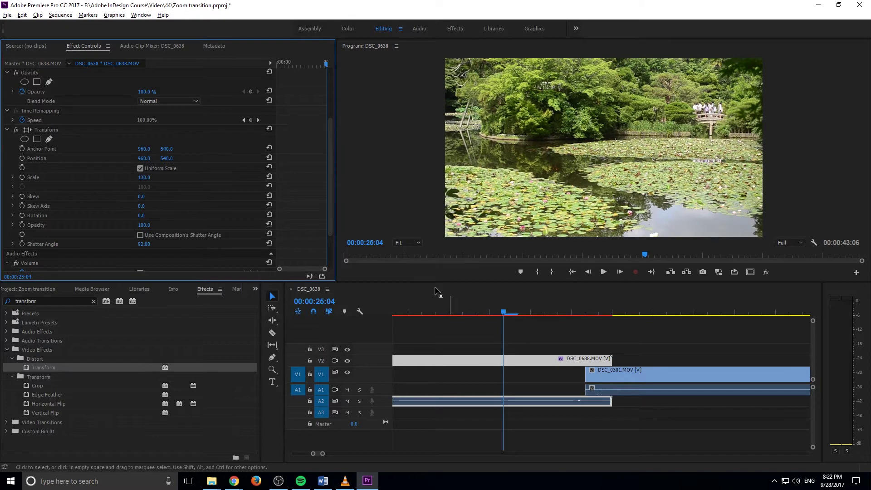
Add a starting Scale keyframe, then set Scale to 100 at the cut, 00:00:25:12.
left_click(21, 177)
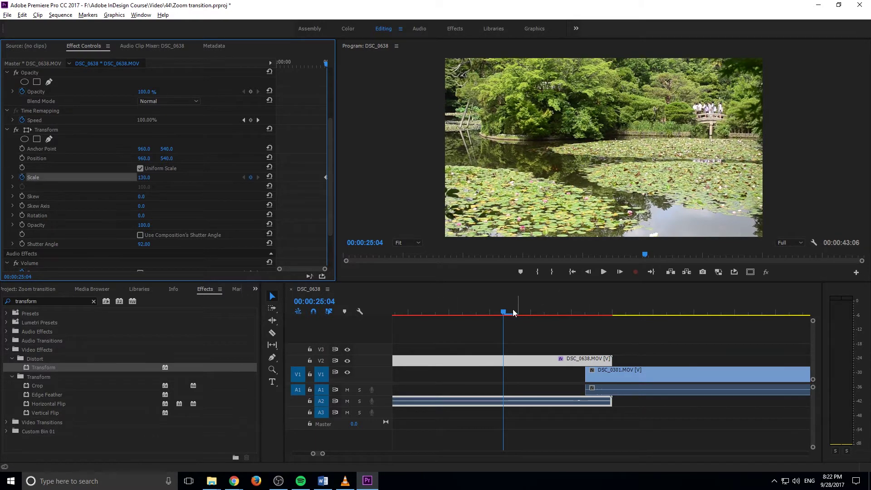
left_click_drag(514, 313, 612, 308)
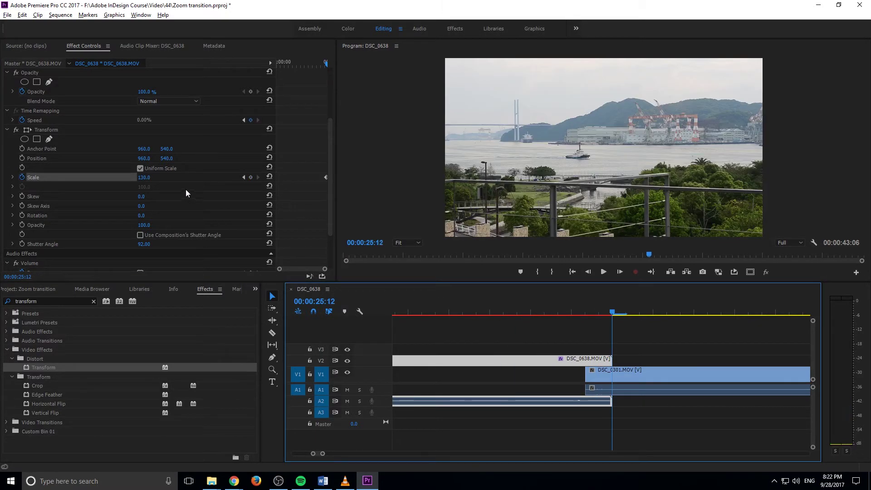
left_click(144, 177)
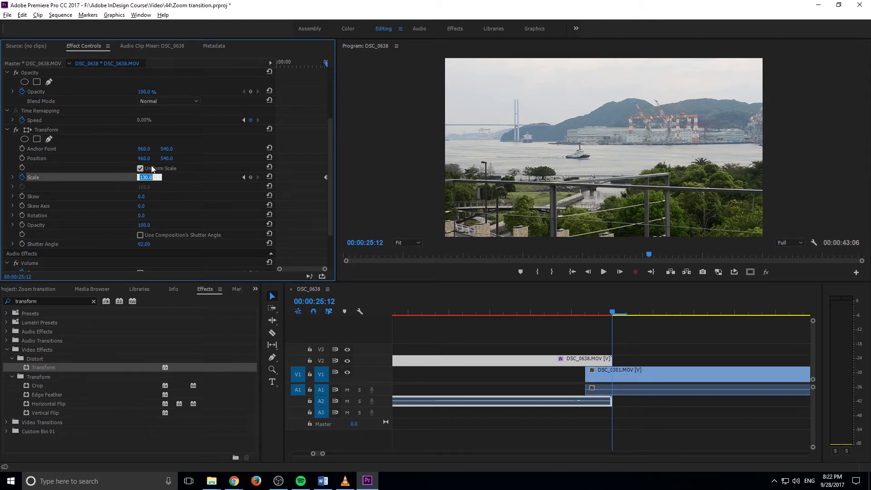
type("100")
key("Return")
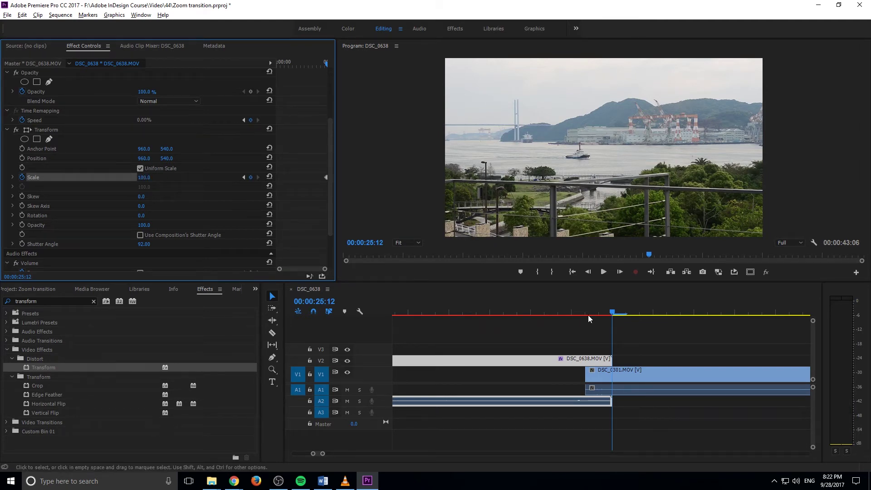
Add a Scale keyframe with value 130 at 00:00:25:07.
left_click_drag(588, 315, 502, 334)
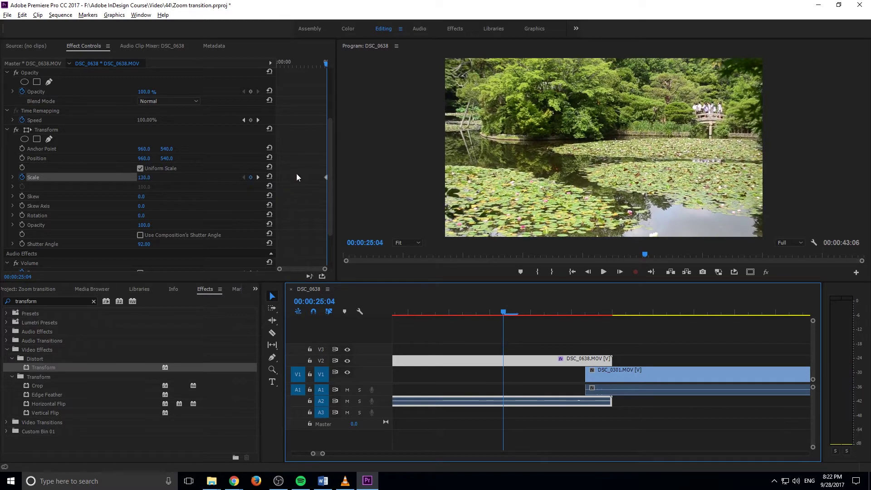
left_click(258, 178)
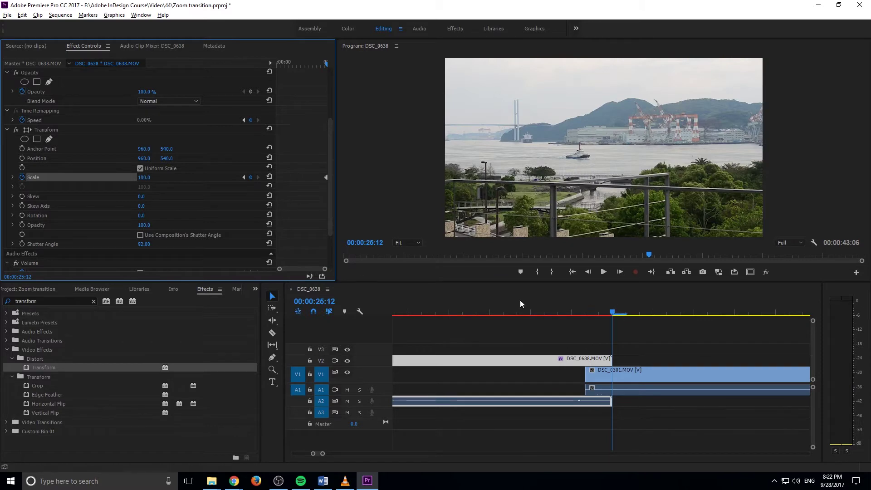
left_click(243, 177)
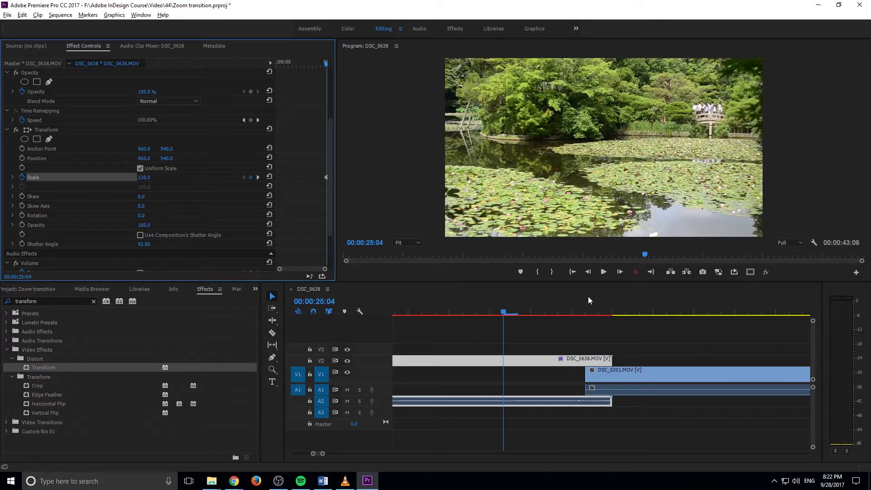
left_click(614, 273)
key("Right")
key("Right")
key("Right")
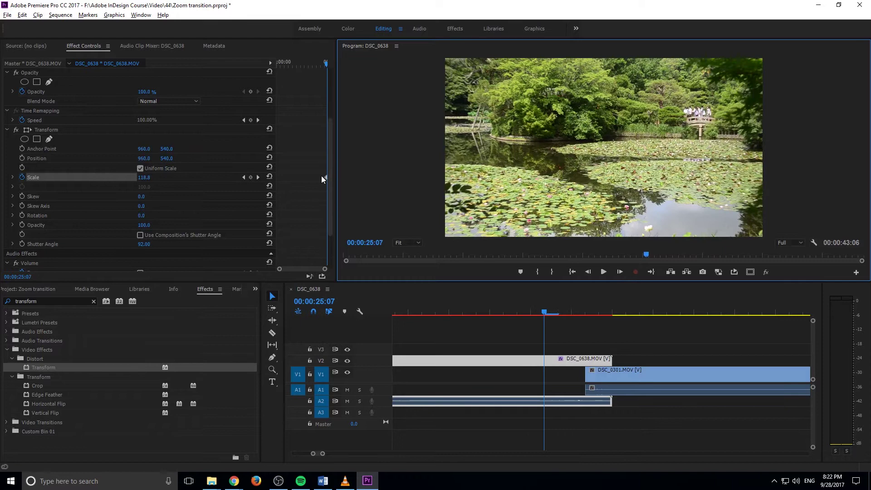
left_click(323, 176)
left_click_drag(324, 177, 325, 178)
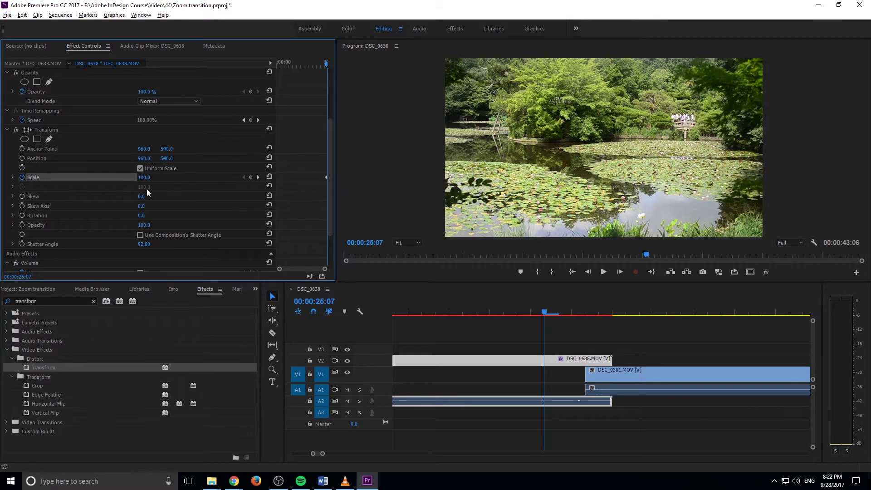
left_click(145, 178)
type("130")
key("Return")
Scrub through the zoom to 00:00:25:10 to check the scaling.
left_click(579, 313)
mouse_move(579, 311)
left_mouse_down()
mouse_move(537, 315)
mouse_move(589, 314)
mouse_move(584, 323)
left_mouse_up()
key("Right")
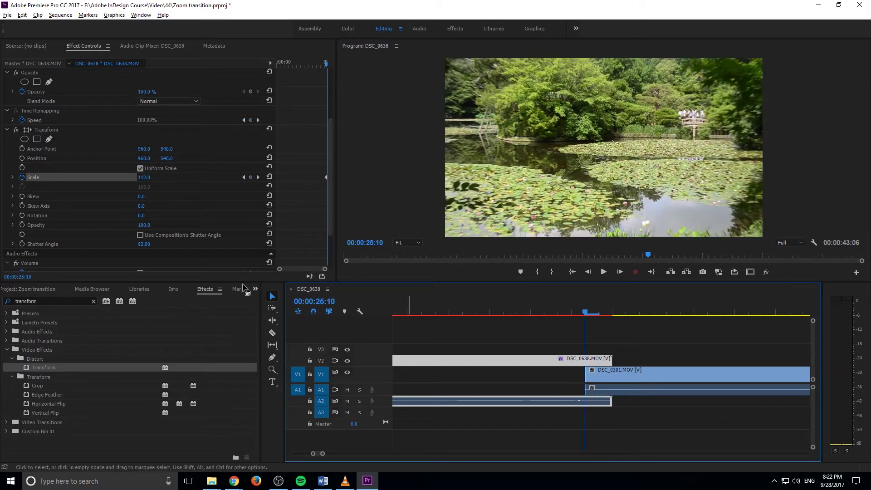
Set the pond clip's Shutter Angle to 356 and preview the blurred zoom around 00:00:25:10.
left_click(146, 249)
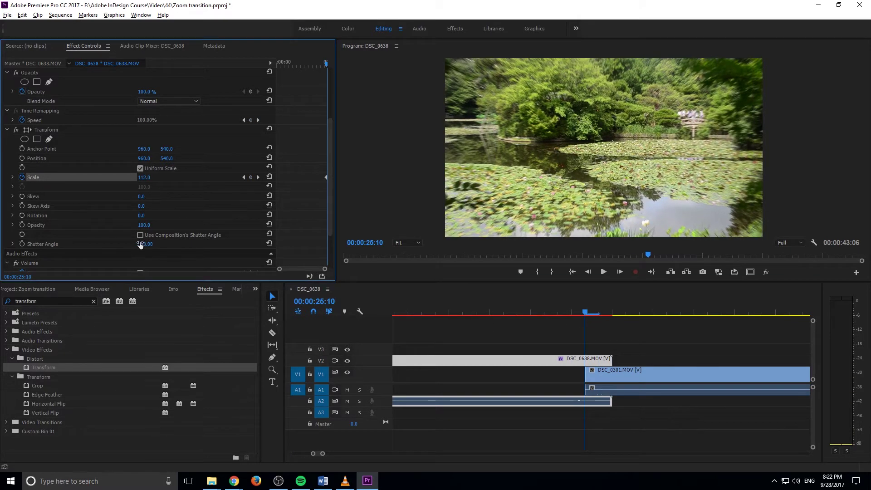
left_click_drag(145, 244, 181, 245)
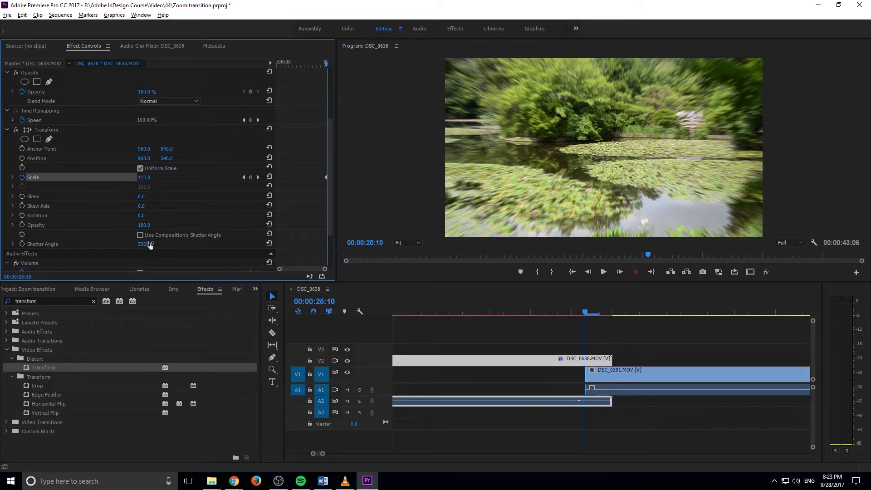
left_click_drag(586, 313, 619, 298)
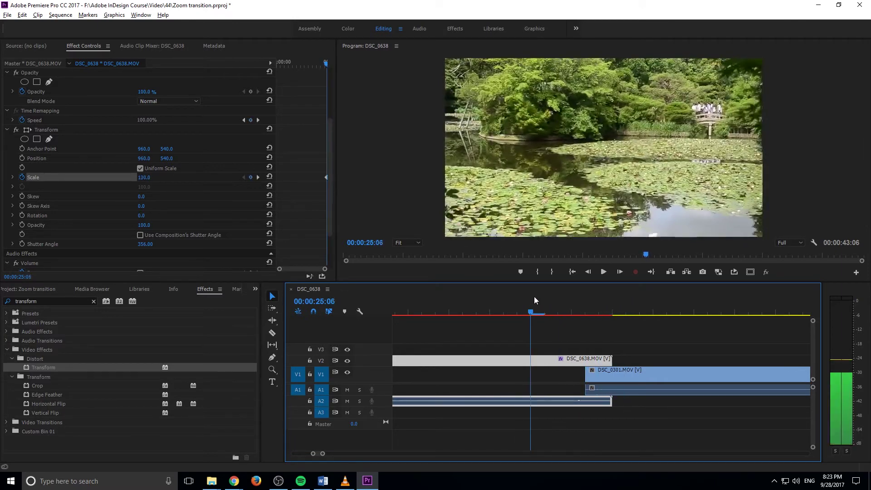
left_click_drag(534, 294, 570, 301)
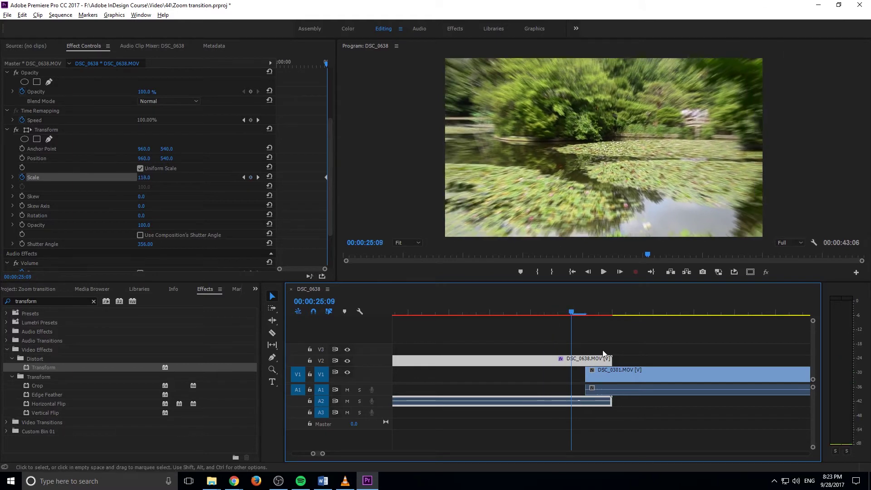
mouse_move(575, 305)
left_mouse_down()
mouse_move(598, 306)
mouse_move(585, 309)
left_mouse_up()
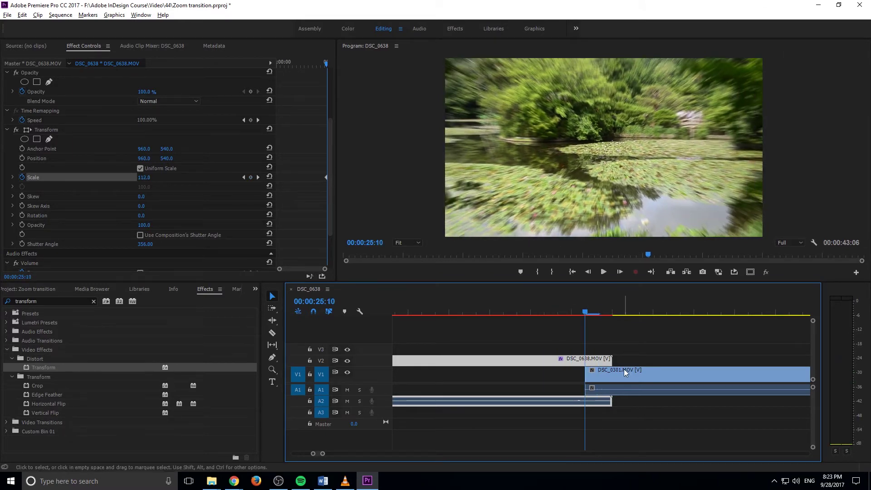
Apply Transform to DSC_0301.MOV on V1 and enlarge its Scale to 155.
left_click(628, 376)
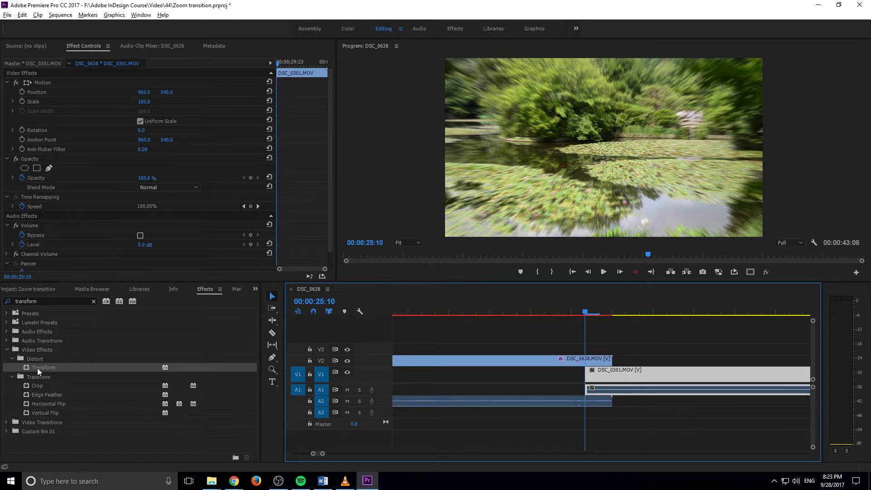
left_click_drag(37, 367, 612, 376)
scroll(114, 200, "down", 8)
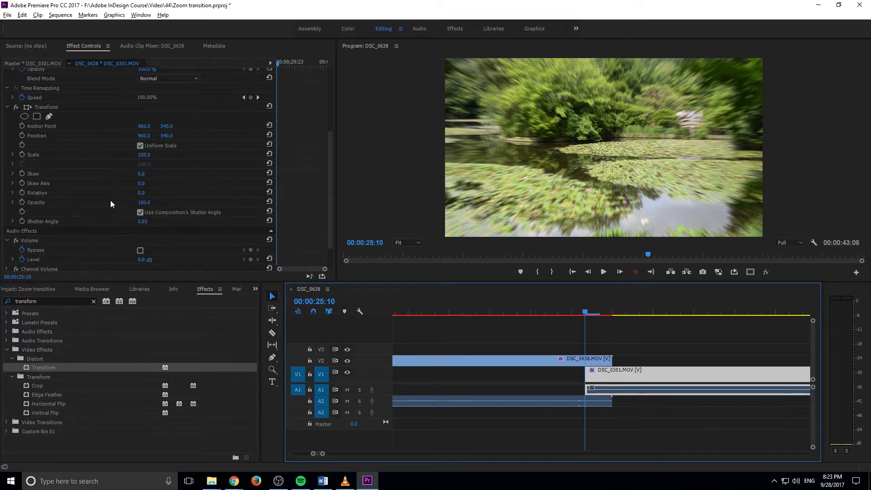
left_click_drag(143, 155, 140, 155)
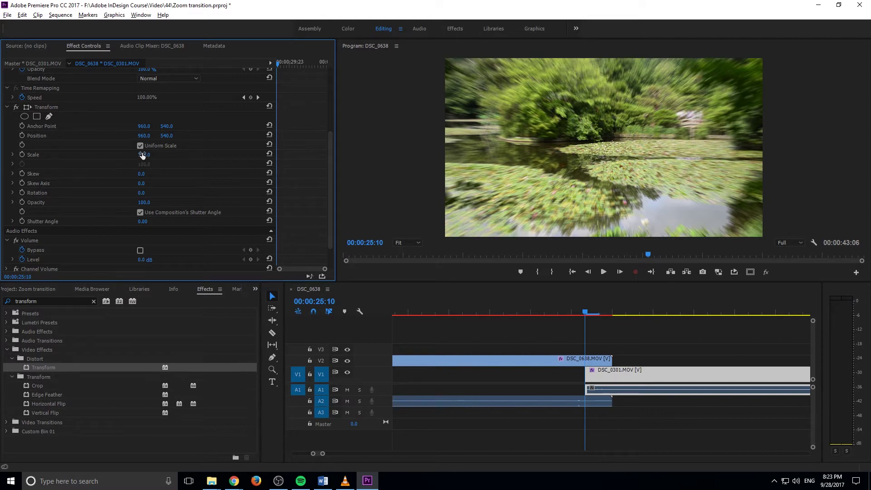
Uncheck Use Composition's Shutter Angle and set the harbour clip's Shutter Angle to 331.
left_click(141, 212)
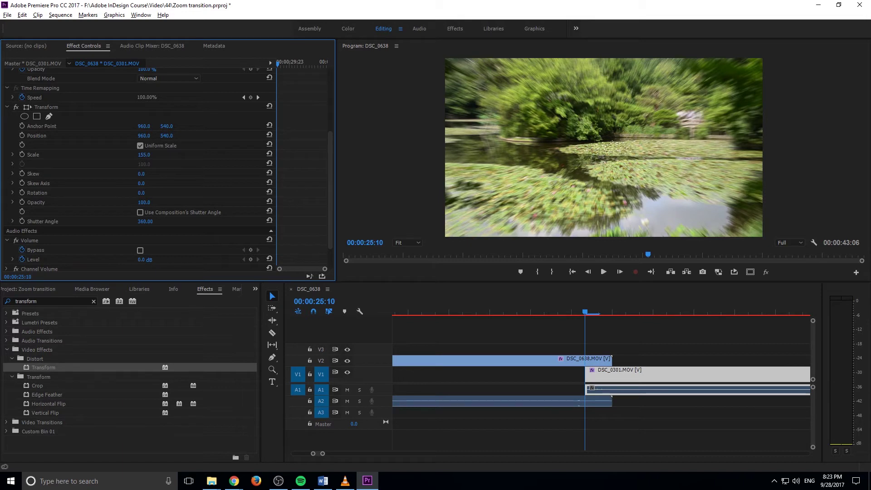
left_click_drag(150, 221, 147, 221)
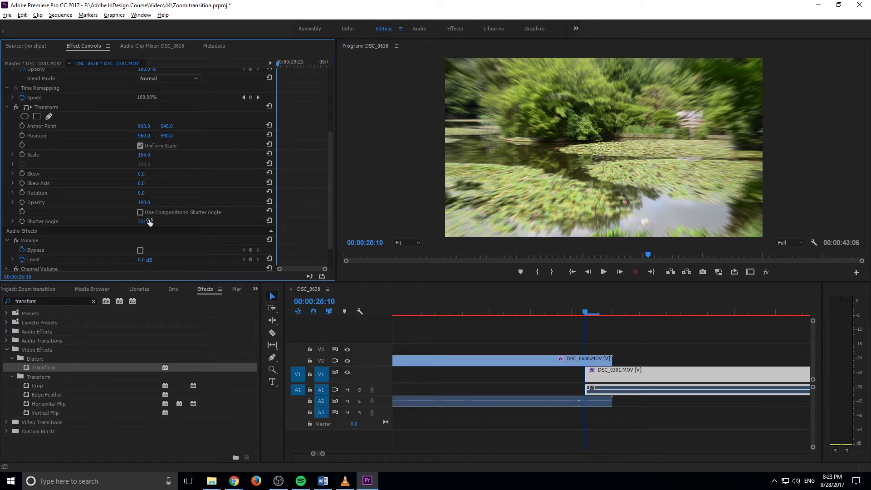
left_click(612, 374)
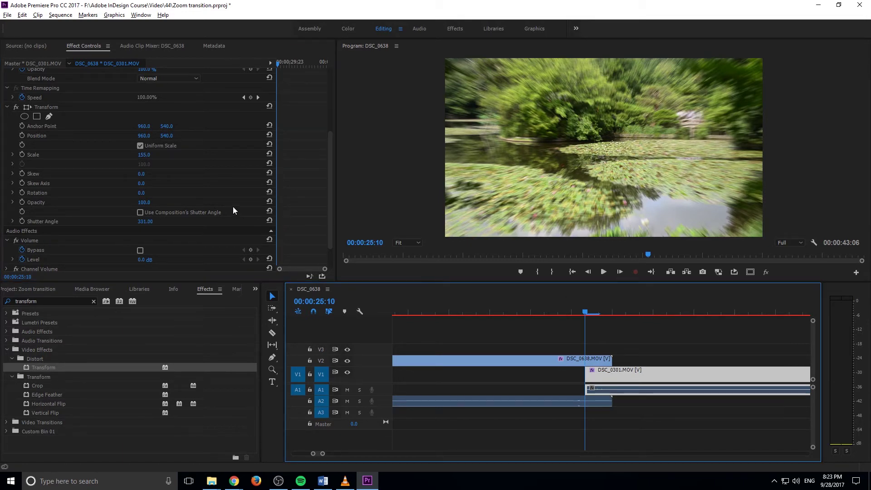
Step a few frames forward and set the harbour clip's Scale to 100.
left_click(620, 272)
left_click(620, 271)
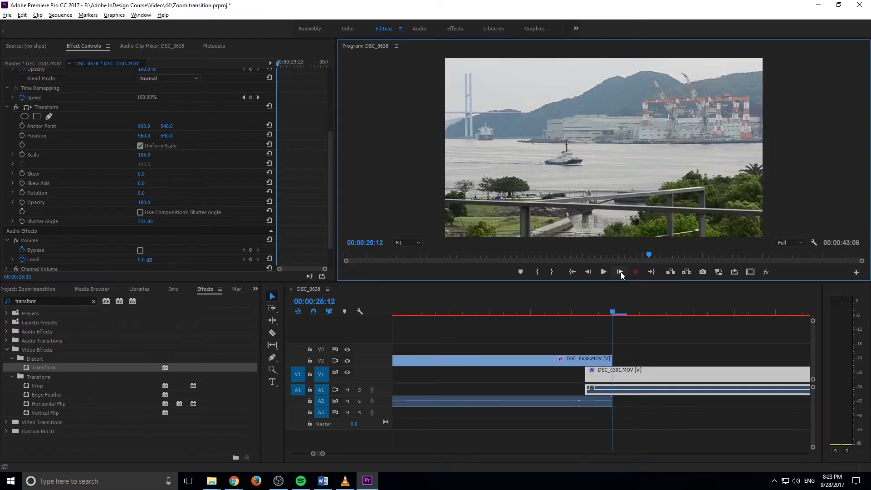
left_click(620, 271)
left_click(620, 271)
left_click(619, 271)
left_click(620, 272)
left_click(620, 272)
left_click(619, 271)
left_click(620, 271)
left_click(620, 272)
left_click(620, 272)
left_click(619, 272)
left_click(620, 272)
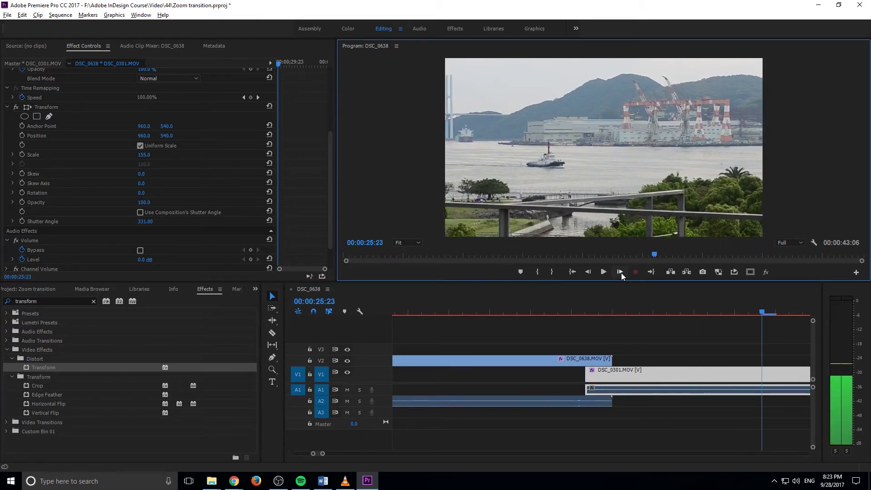
left_click_drag(144, 155, 128, 155)
left_click(144, 155)
type("100")
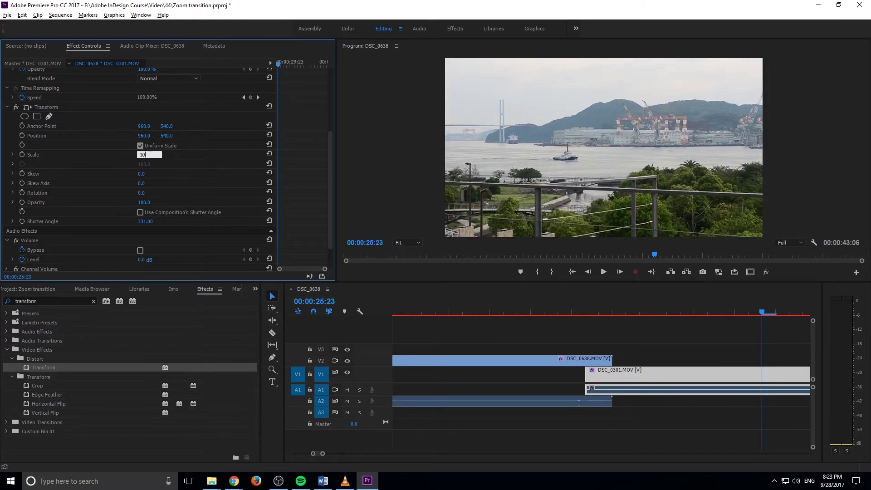
key("Return")
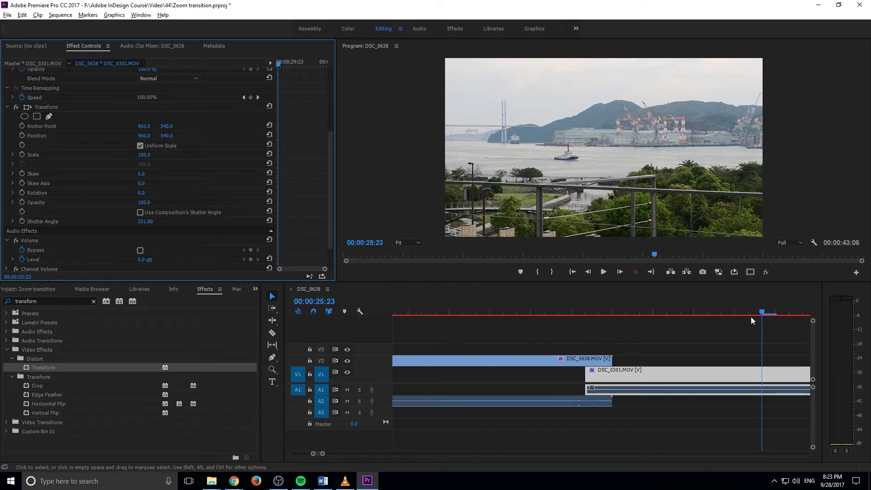
Keyframe the harbour clip's Scale near the cut and set it to 100 at 00:00:25:19.
left_click_drag(750, 316, 590, 325)
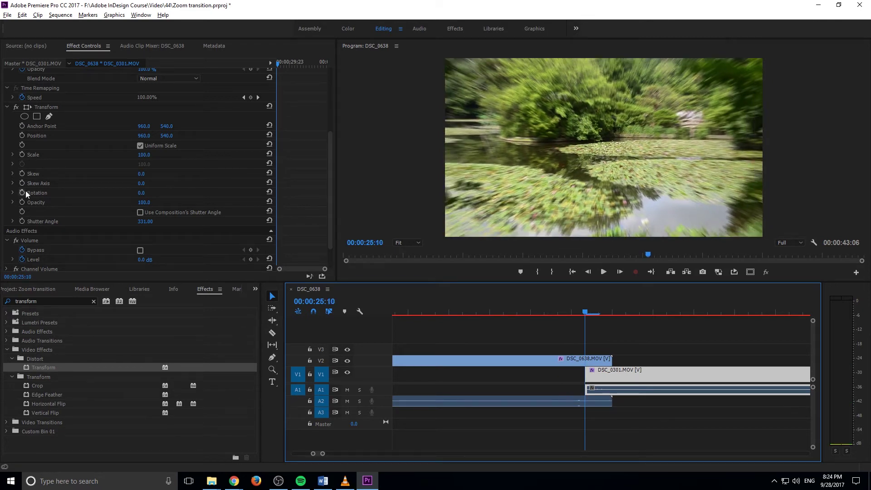
left_click(23, 155)
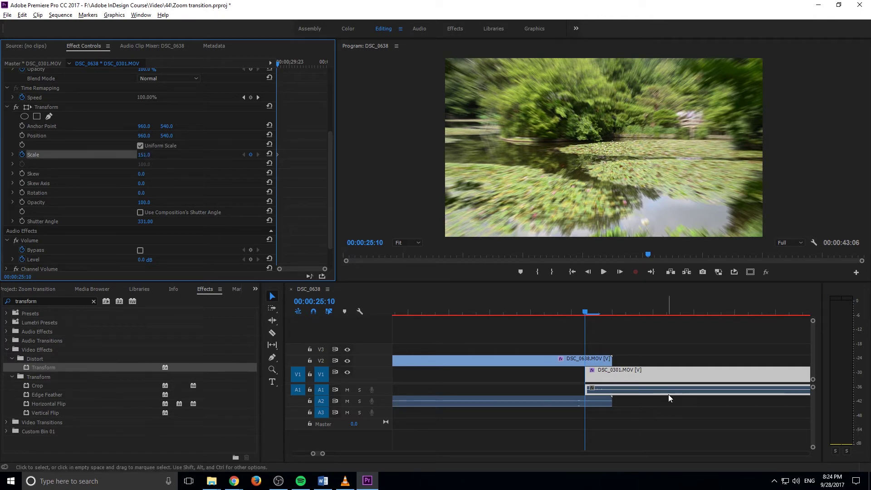
left_click_drag(600, 307, 703, 310)
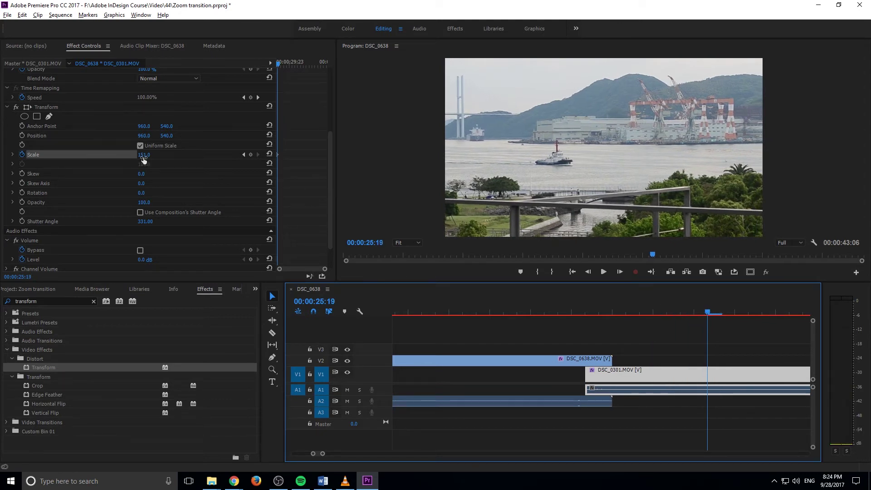
left_click(144, 155)
type("100")
key("Return")
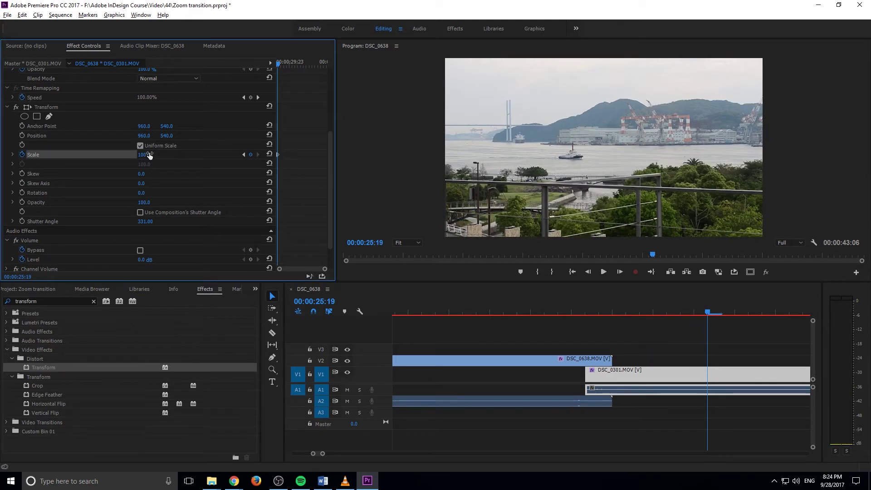
Play the transition from just before the cut to preview the harbour zoom.
left_click(435, 312)
key("space")
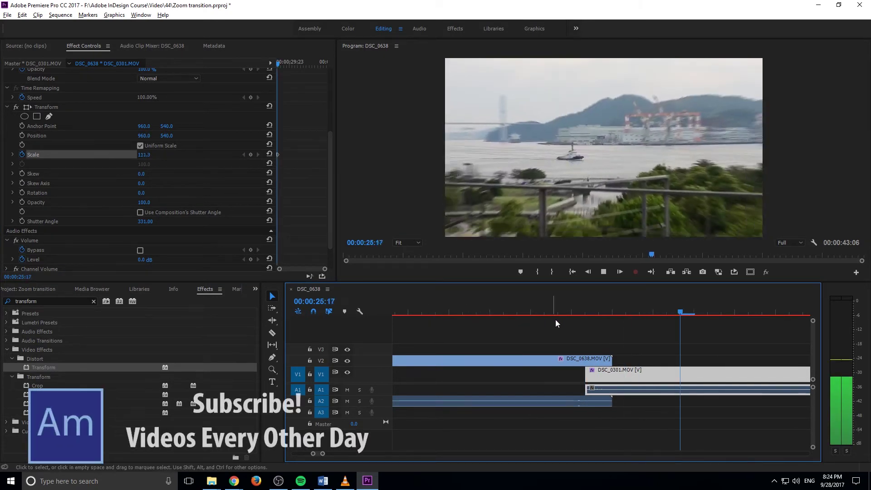
left_click(567, 310)
Select the pond clip and widen the Effect Controls keyframe area.
left_click_drag(572, 312, 525, 334)
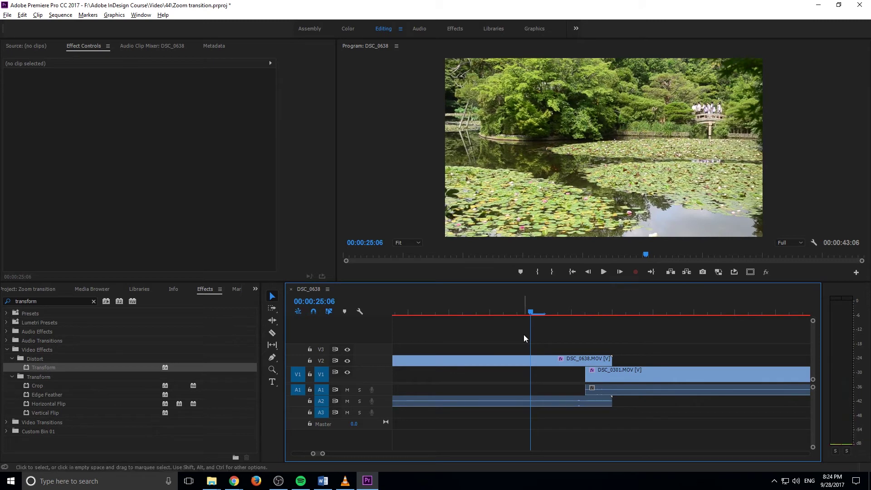
left_click(549, 359)
scroll(323, 189, "down", 5)
scroll(322, 189, "down", 1)
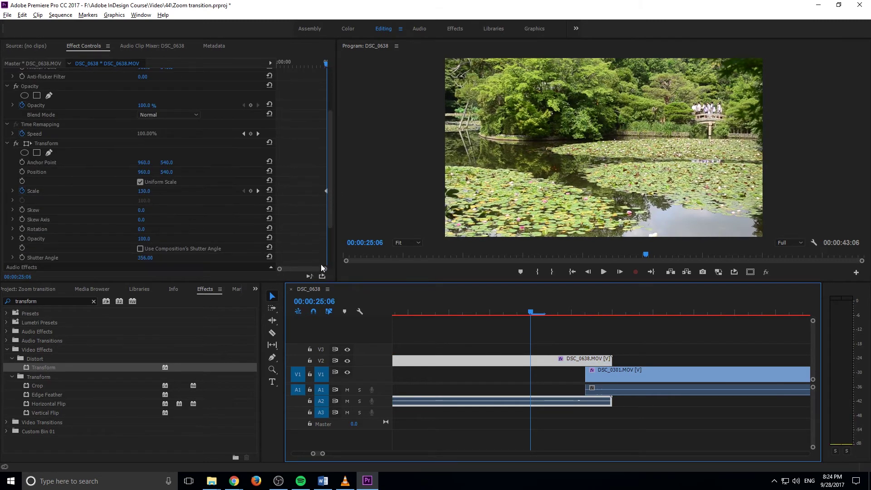
left_click_drag(275, 188, 119, 190)
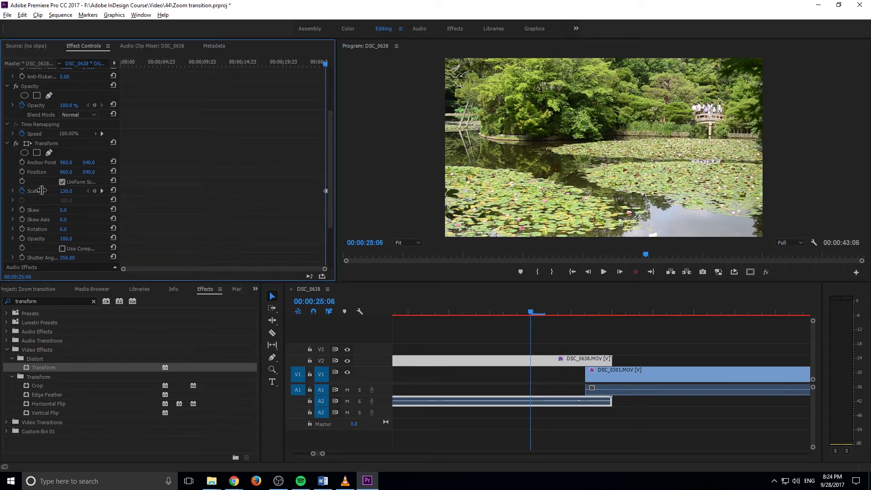
Drag the pond clip's last Scale keyframe two frames later, to 00:00:25:08.
left_click(325, 192)
left_click_drag(326, 193, 323, 191)
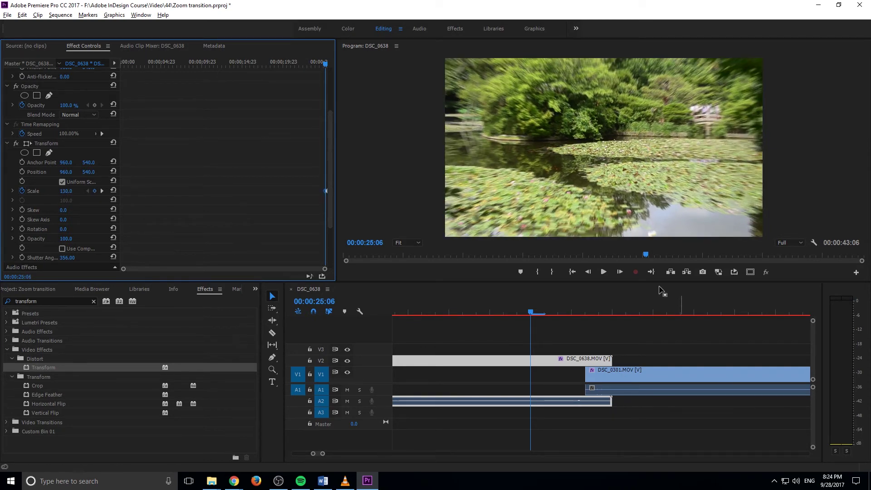
left_click(620, 272)
left_click(620, 273)
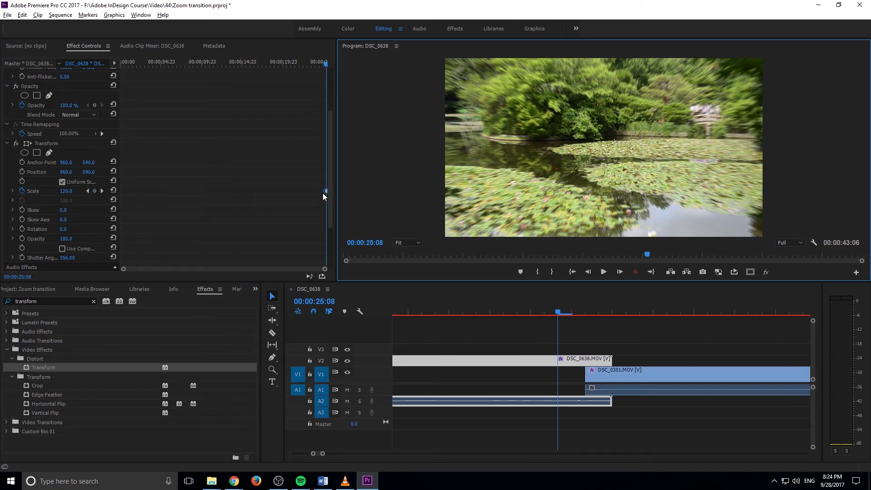
left_click_drag(324, 192, 326, 191)
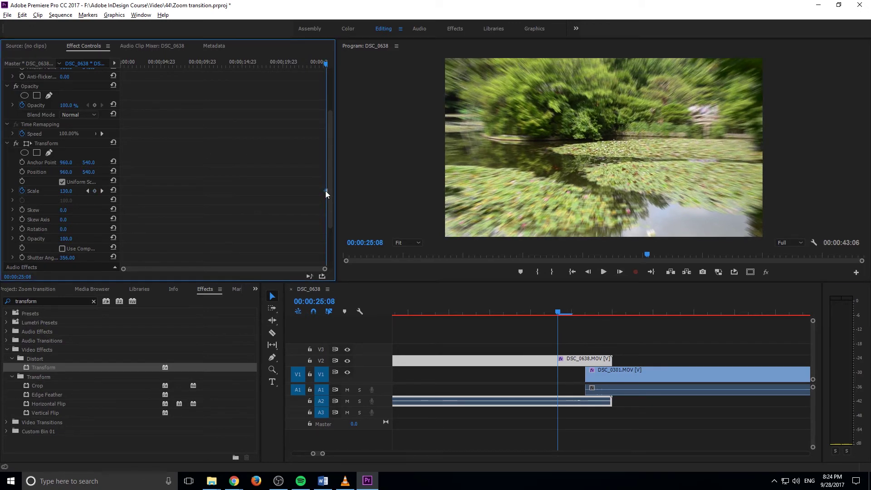
Step through the transition frames around 00:00:25:11 to check the retimed zoom.
left_click_drag(561, 312, 530, 313)
left_click(557, 336)
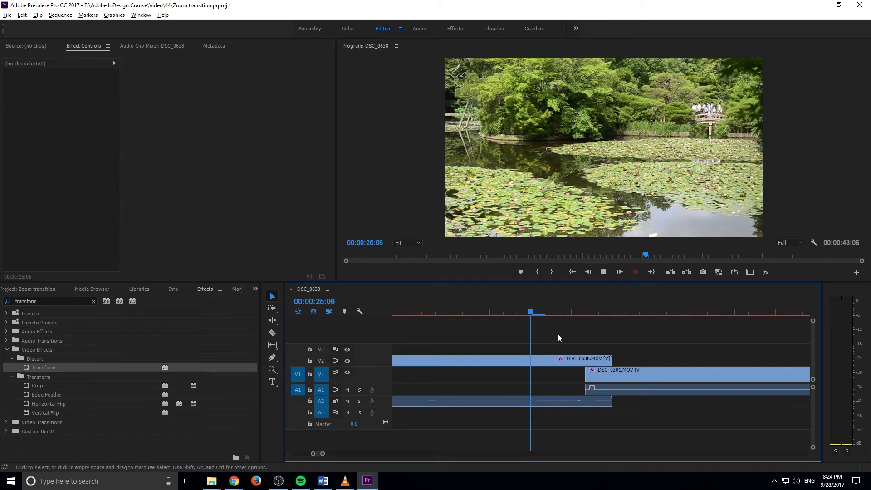
left_click(654, 313)
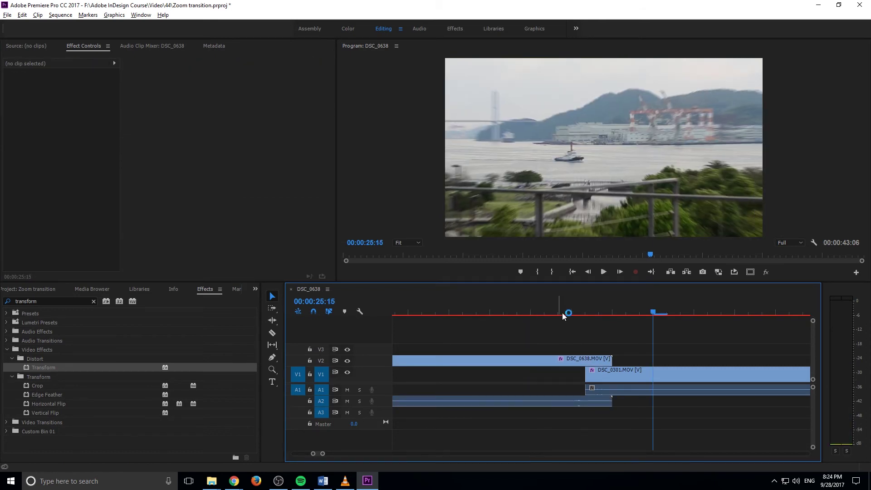
left_click(585, 312)
left_click(599, 312)
left_click(586, 307)
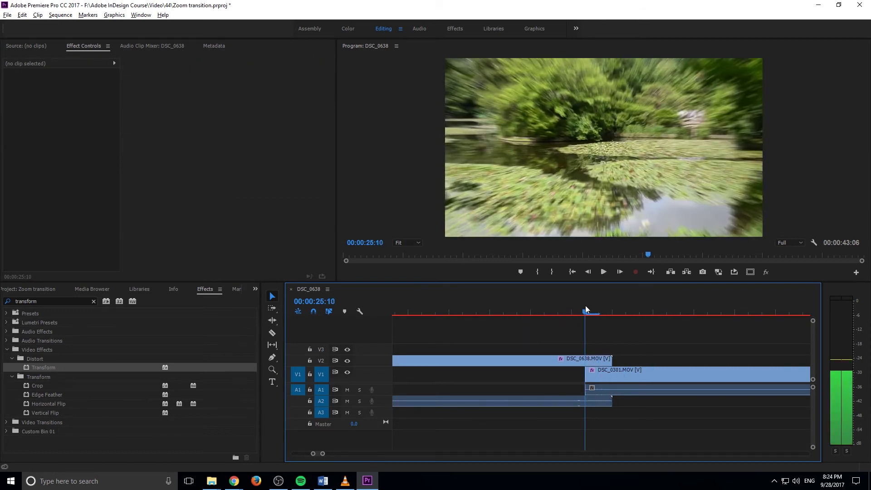
left_click(579, 307)
Set the pond clip's Scale keyframe to Ease Out.
left_click(596, 361)
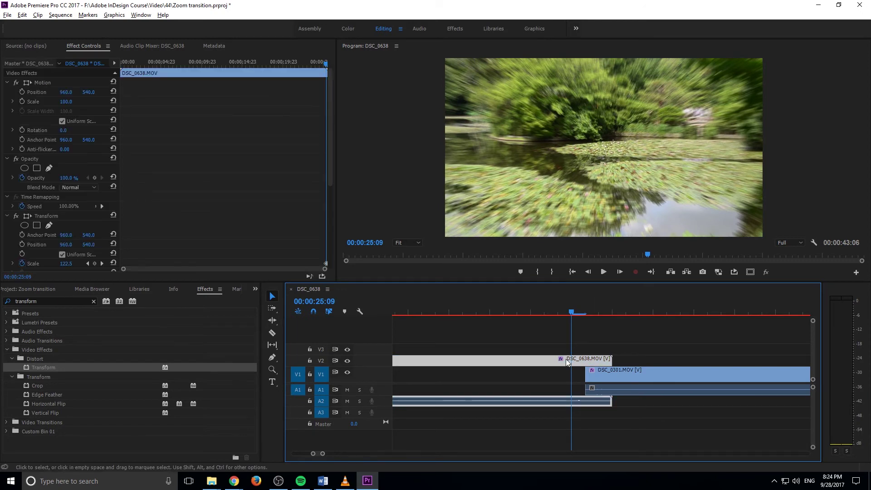
right_click(325, 265)
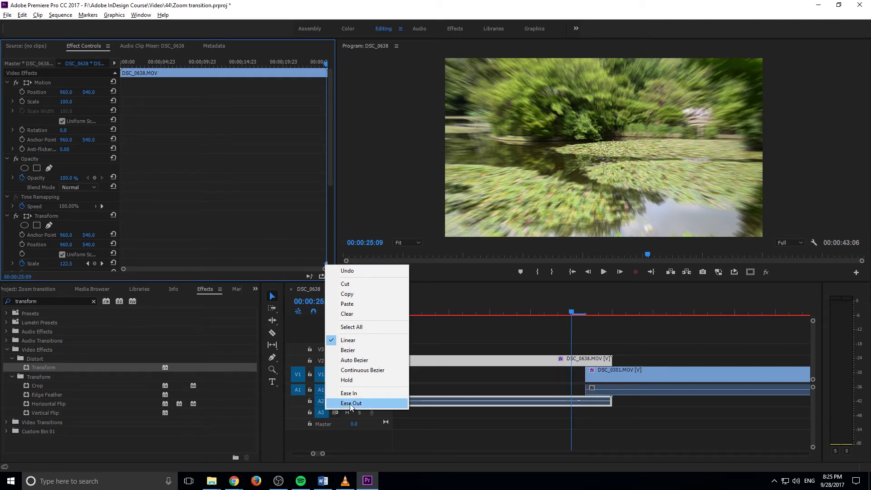
left_click(380, 404)
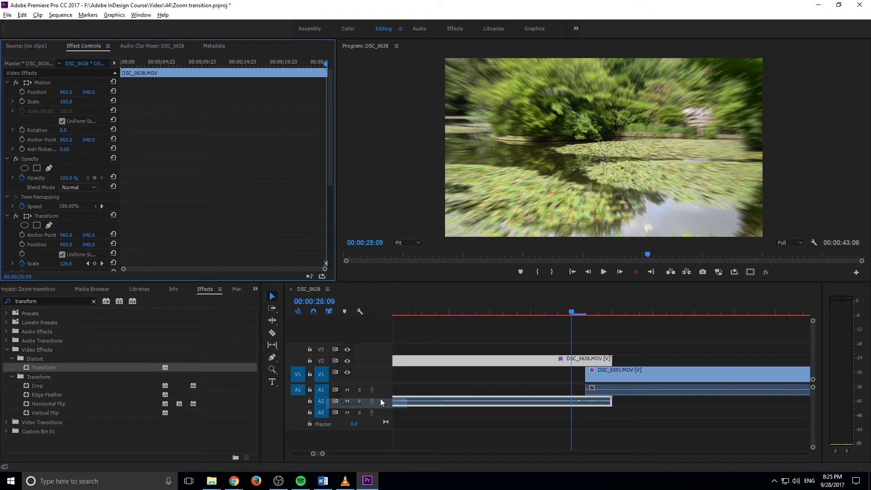
Set the harbour clip's 00:00:25:19 Scale keyframe to Ease In.
left_click(609, 380)
left_click_drag(594, 306, 613, 305)
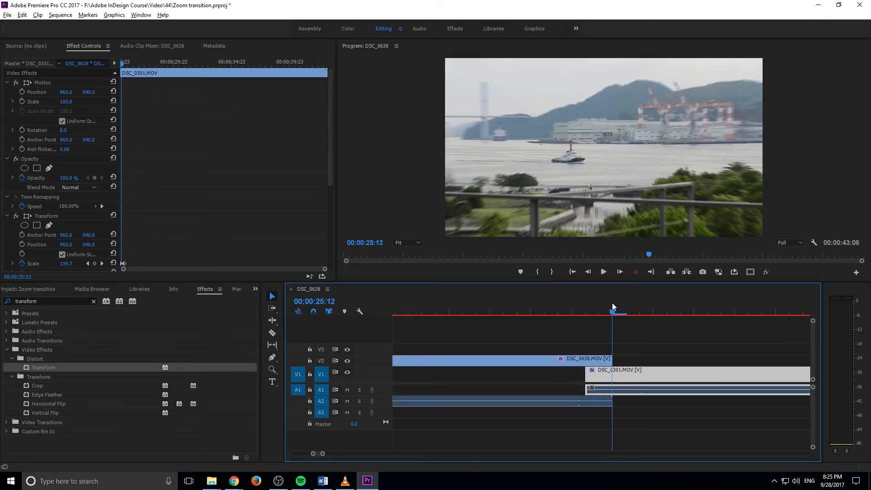
scroll(186, 156, "down", 5)
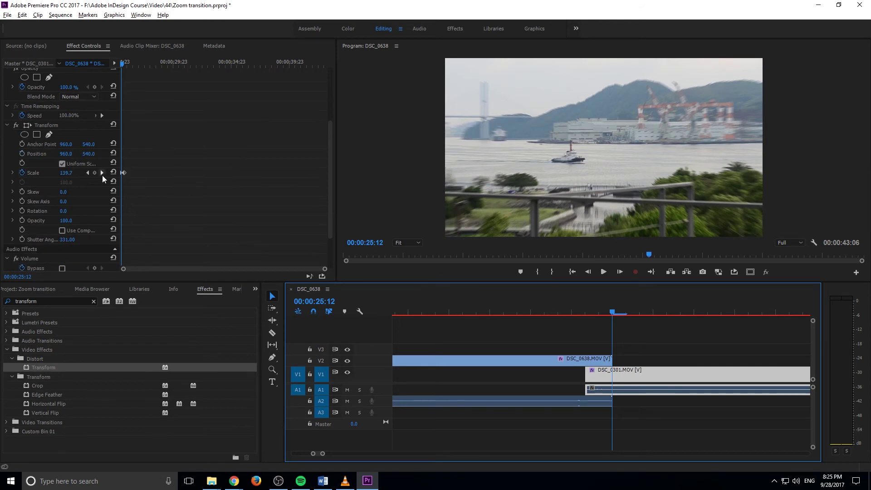
left_click(102, 174)
right_click(126, 173)
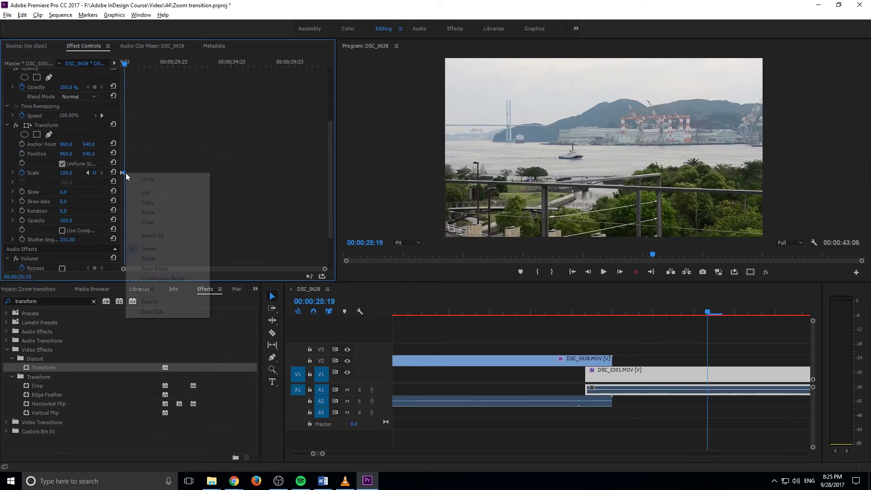
left_click(164, 301)
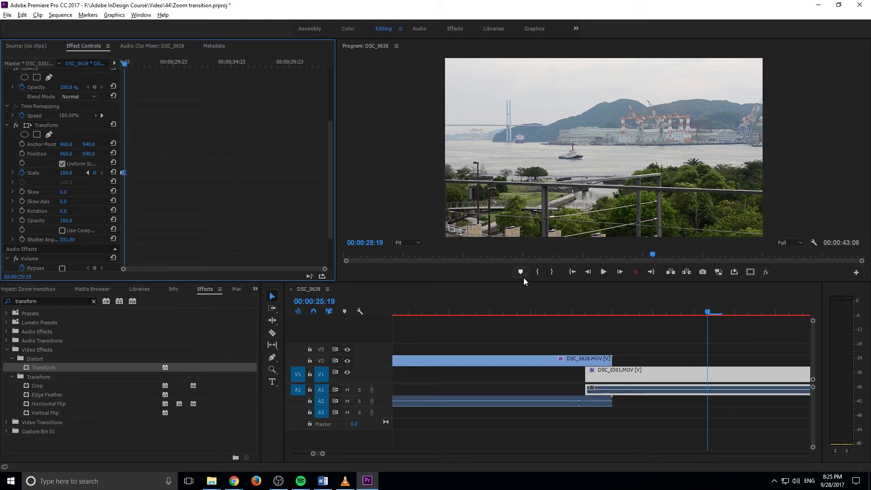
left_click(587, 271)
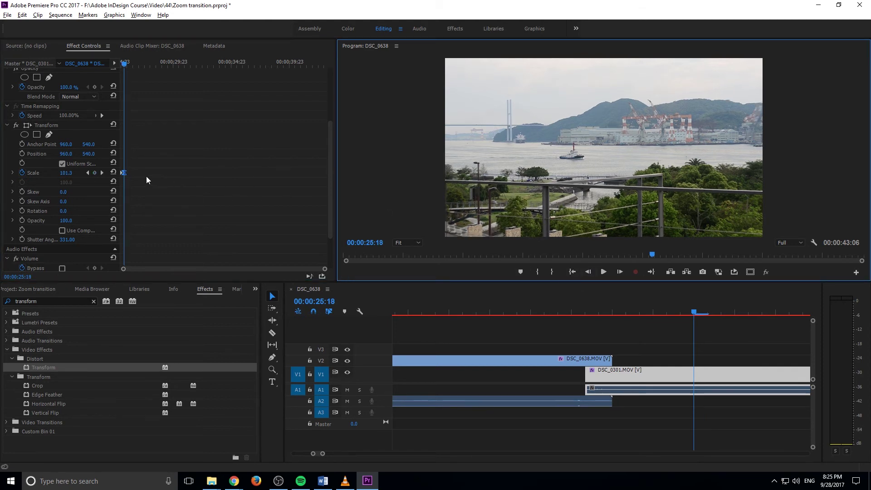
left_click(127, 176)
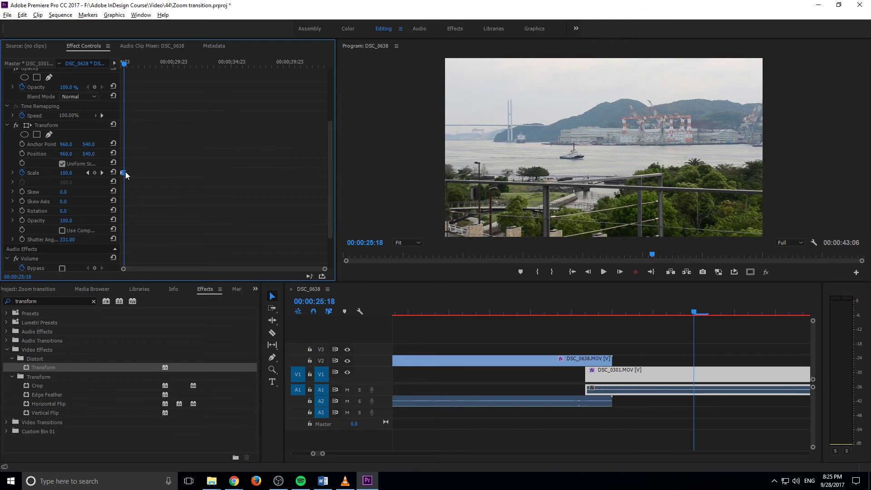
left_click_drag(516, 311, 446, 302)
key("space")
key("space")
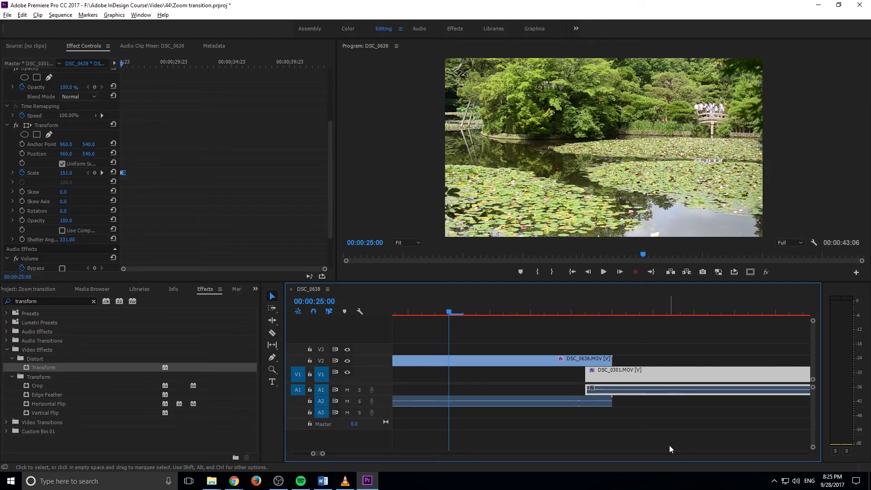
scroll(658, 429, "down", 5, "alt")
left_click(694, 416)
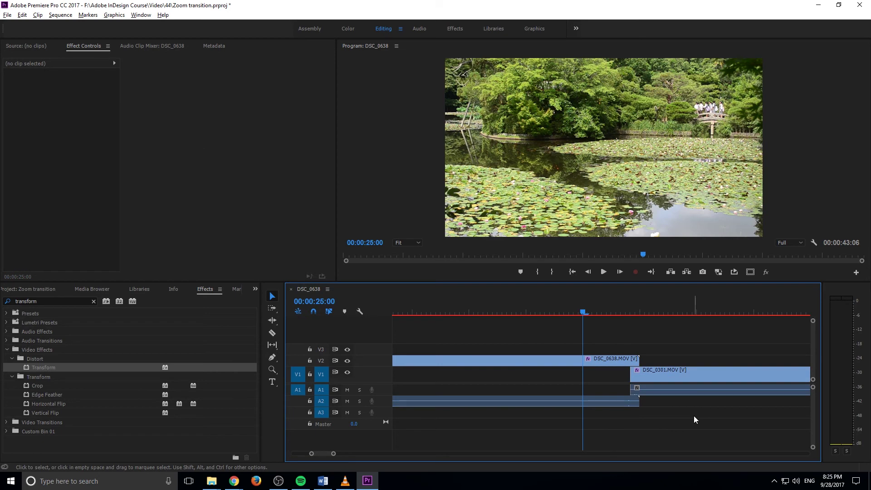
key("space")
key("space")
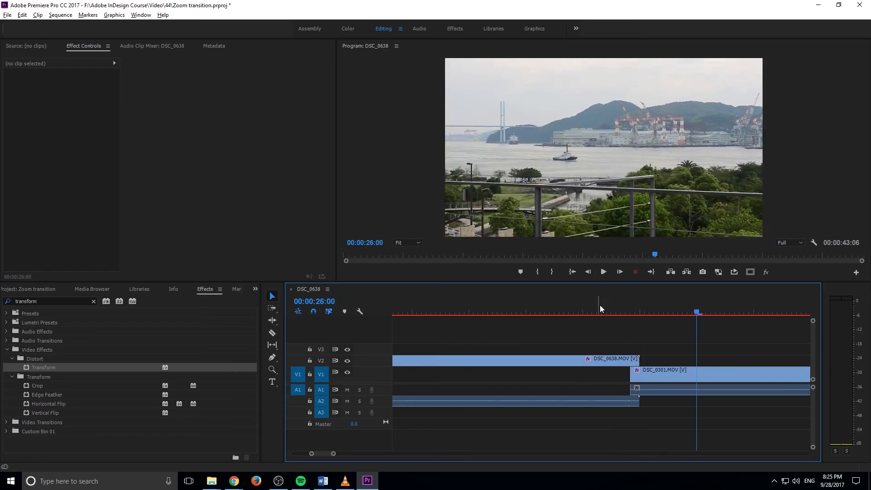
left_click(553, 308)
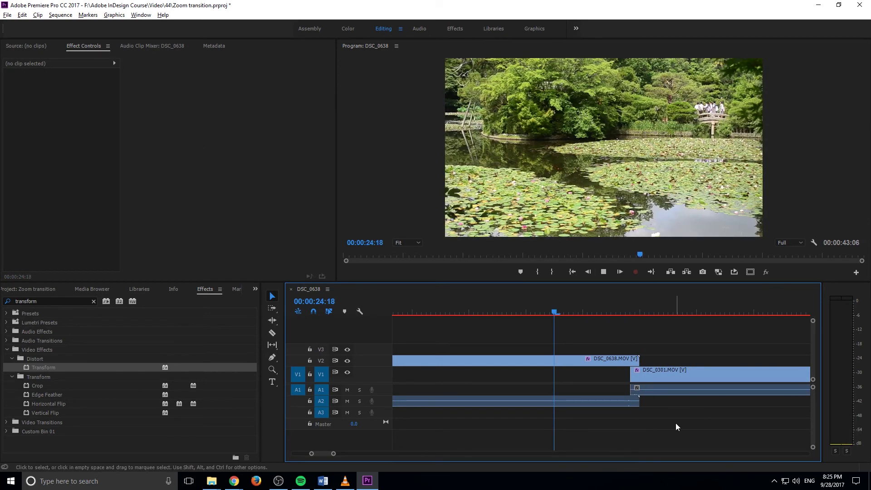
key("space")
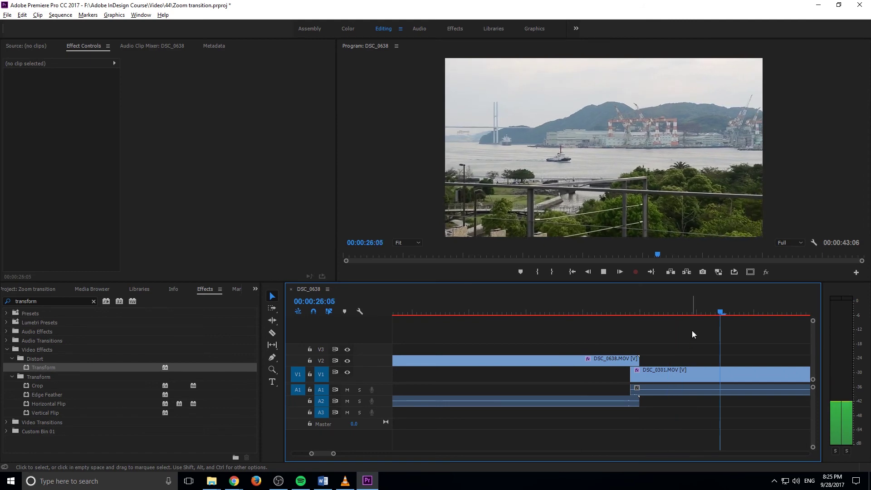
left_click_drag(616, 298, 563, 297)
key("space")
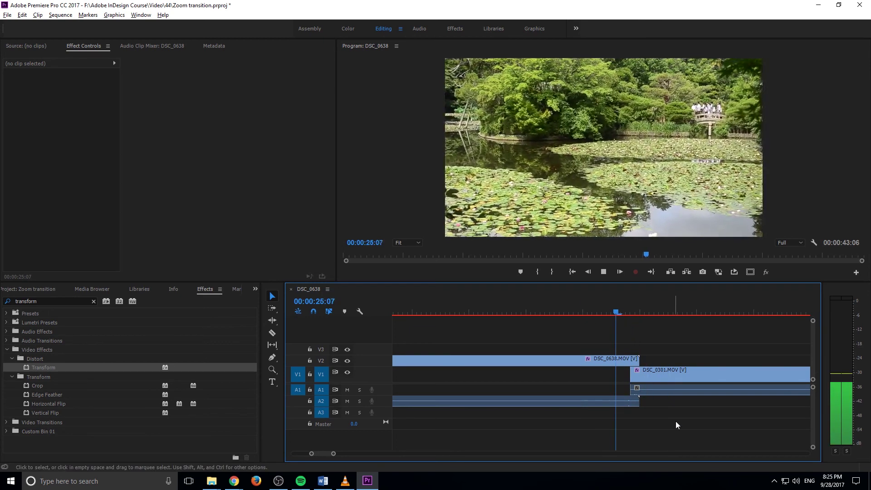
key("space")
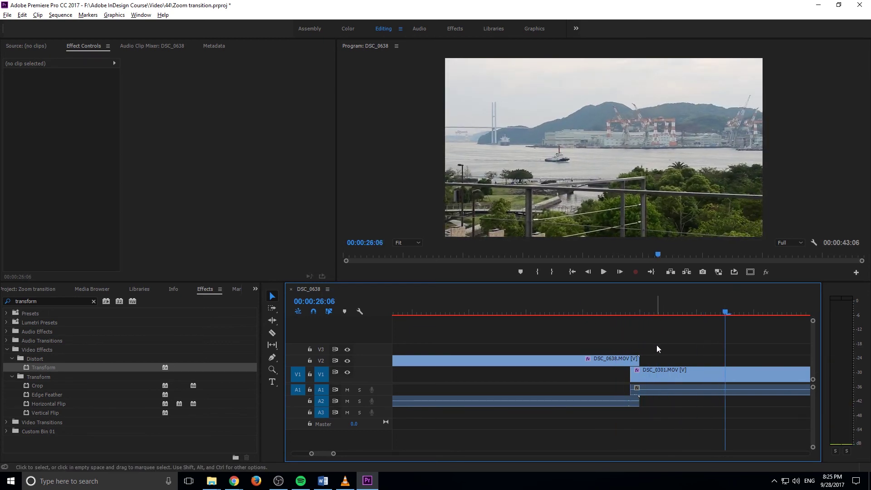